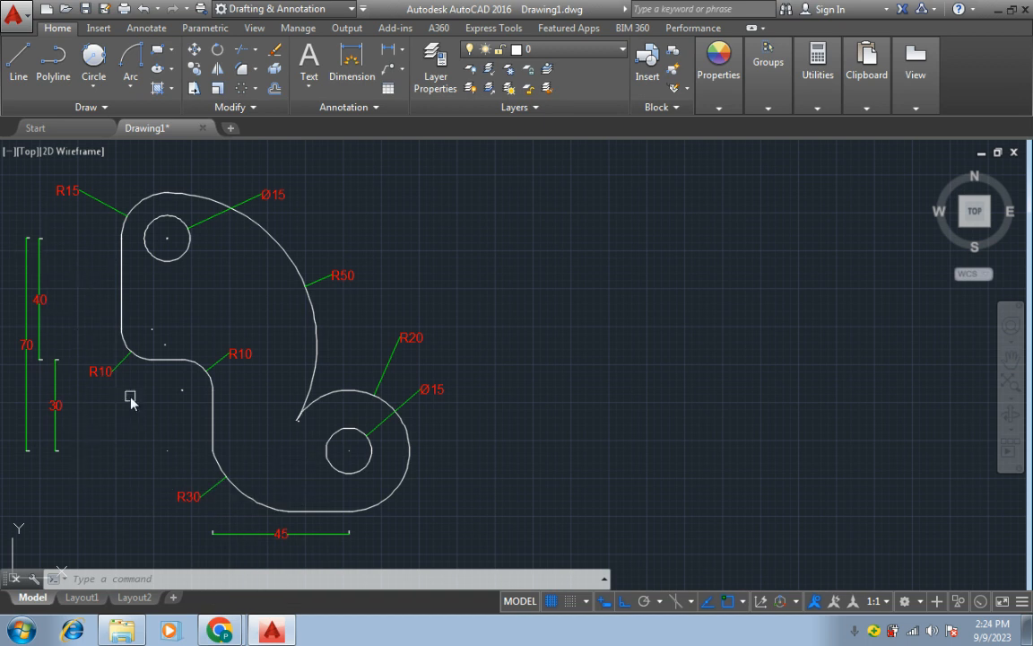
- Draw a circle with diameter 15 in the empty area to the right of the reference part
click(93, 86)
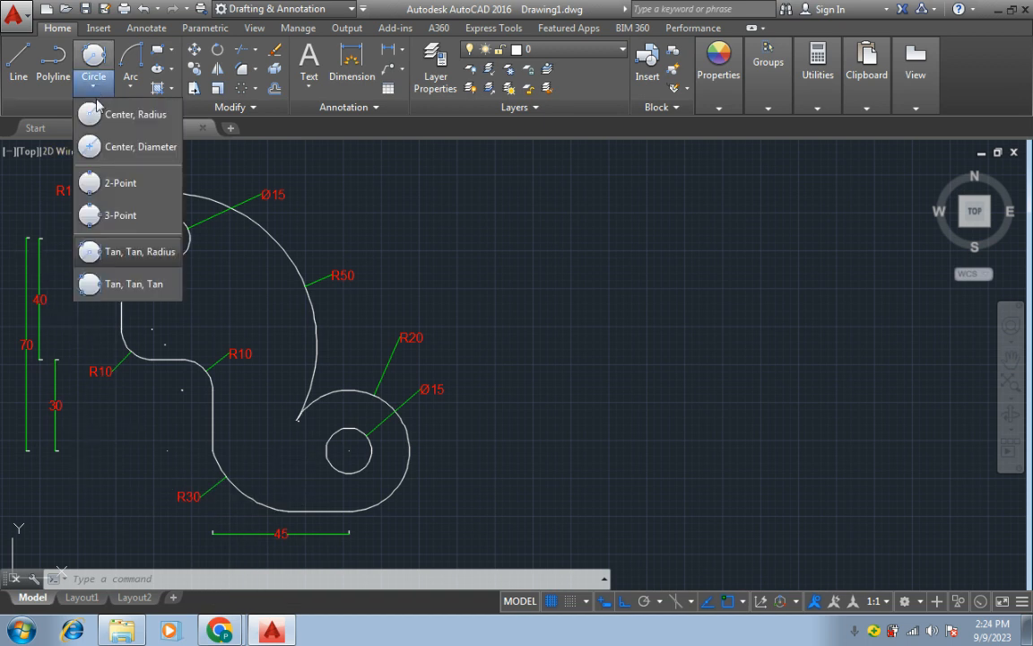
click(109, 146)
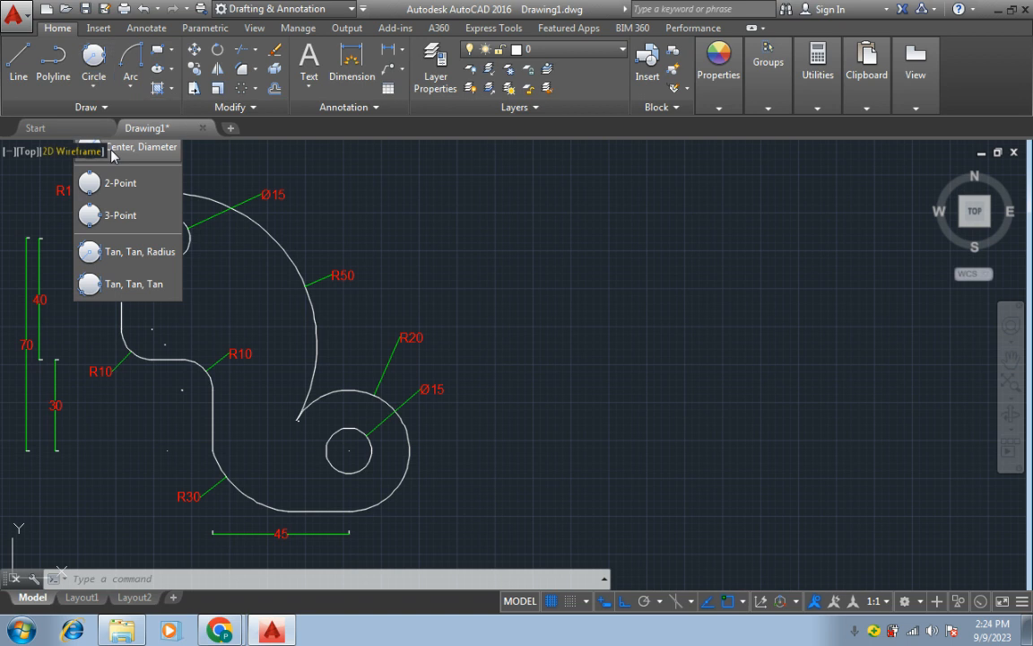
click(629, 255)
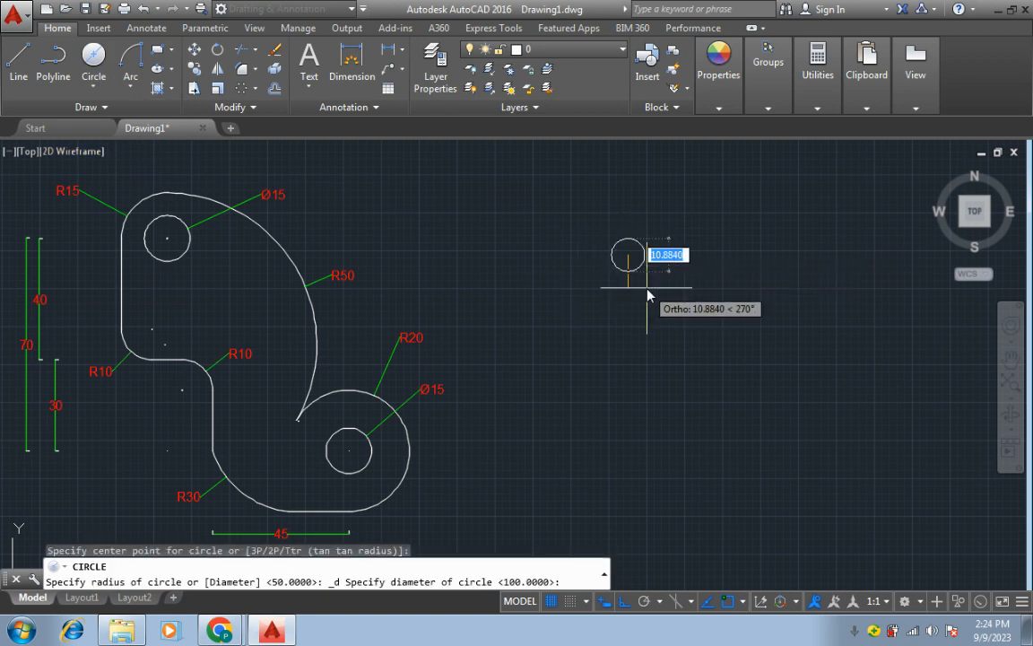
text(15)
key(Return)
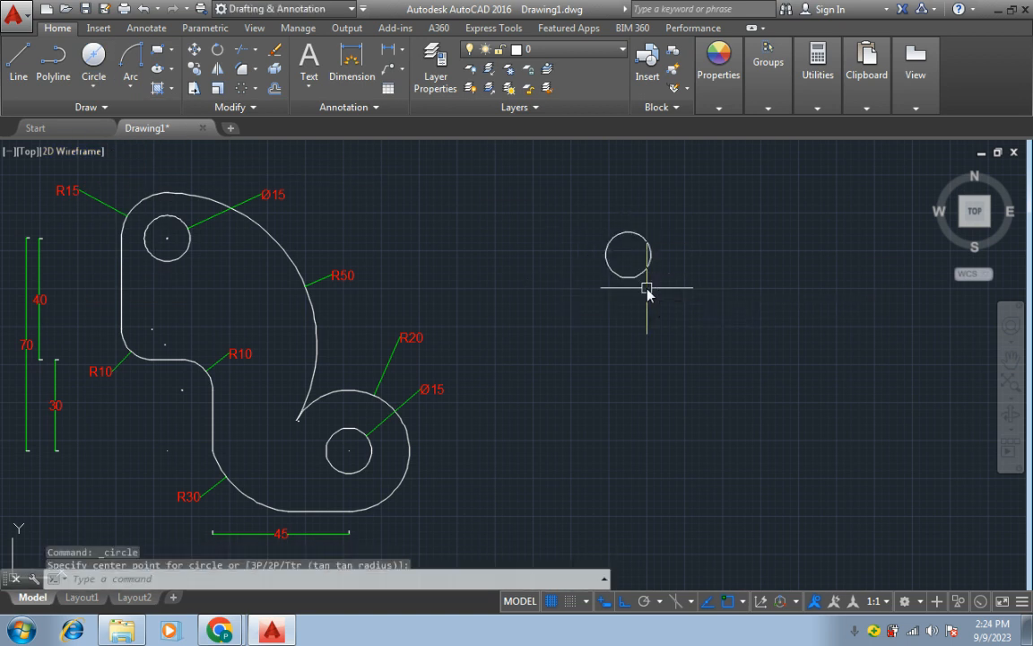
- Draw a circle of radius 15 concentric with the new 15-diameter circle
click(95, 88)
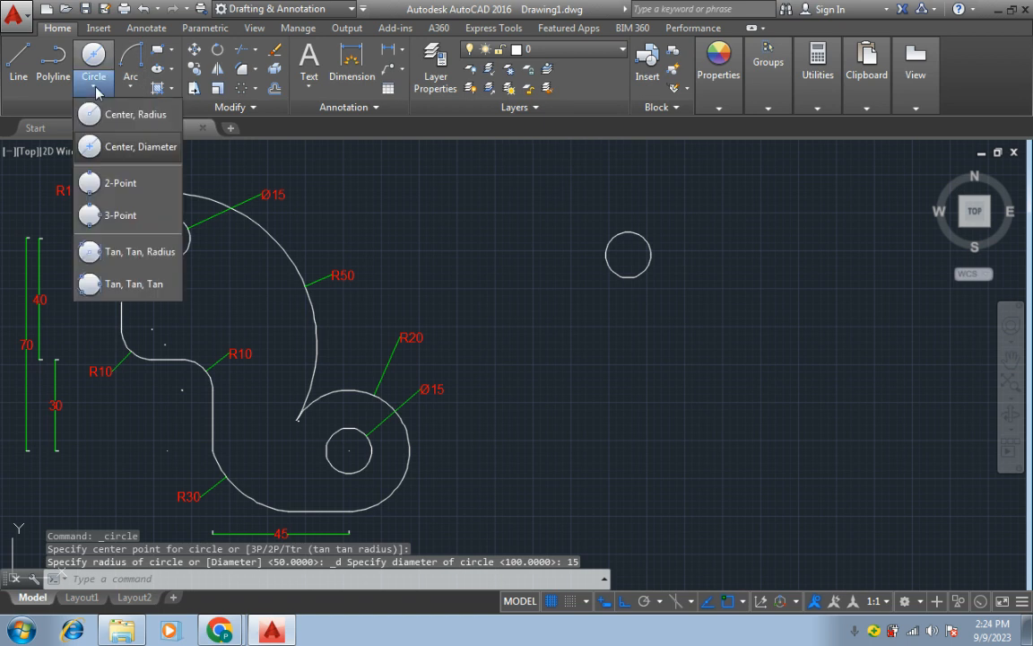
click(103, 113)
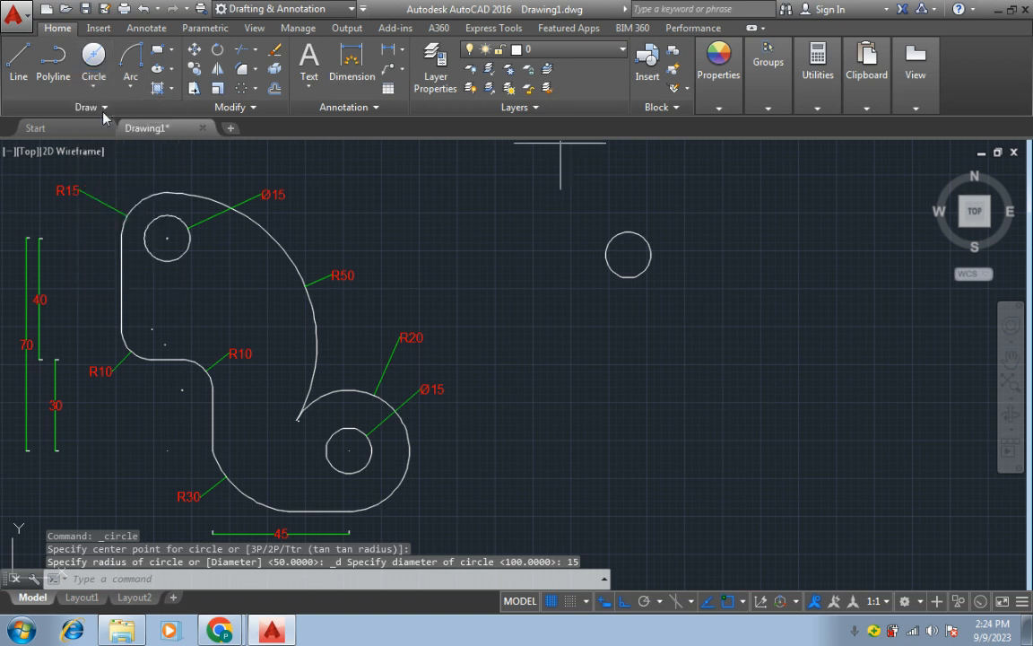
click(628, 258)
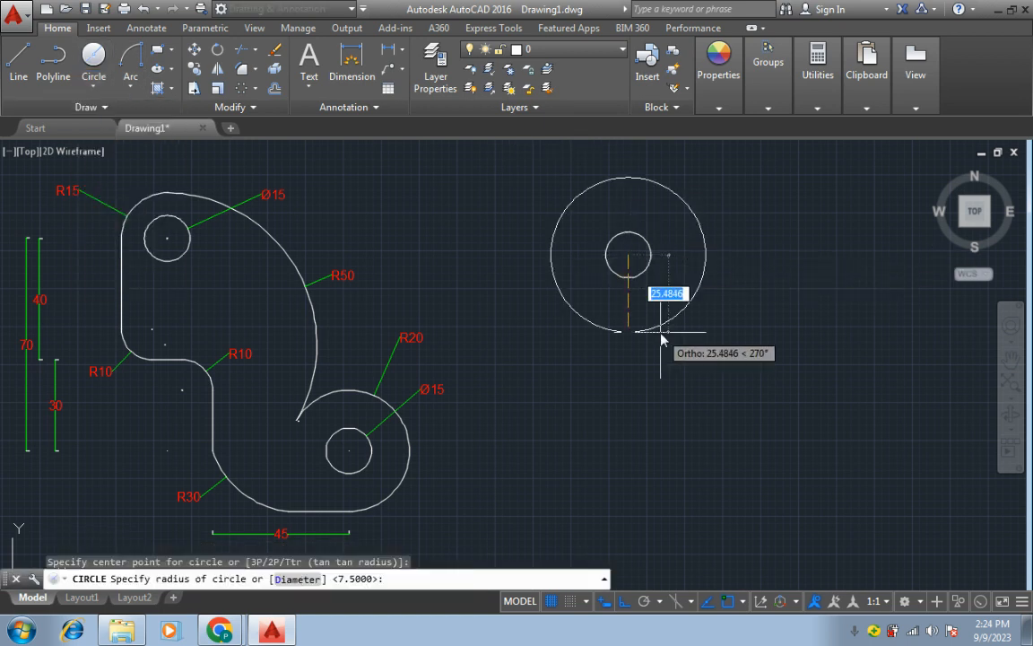
text(15)
key(Return)
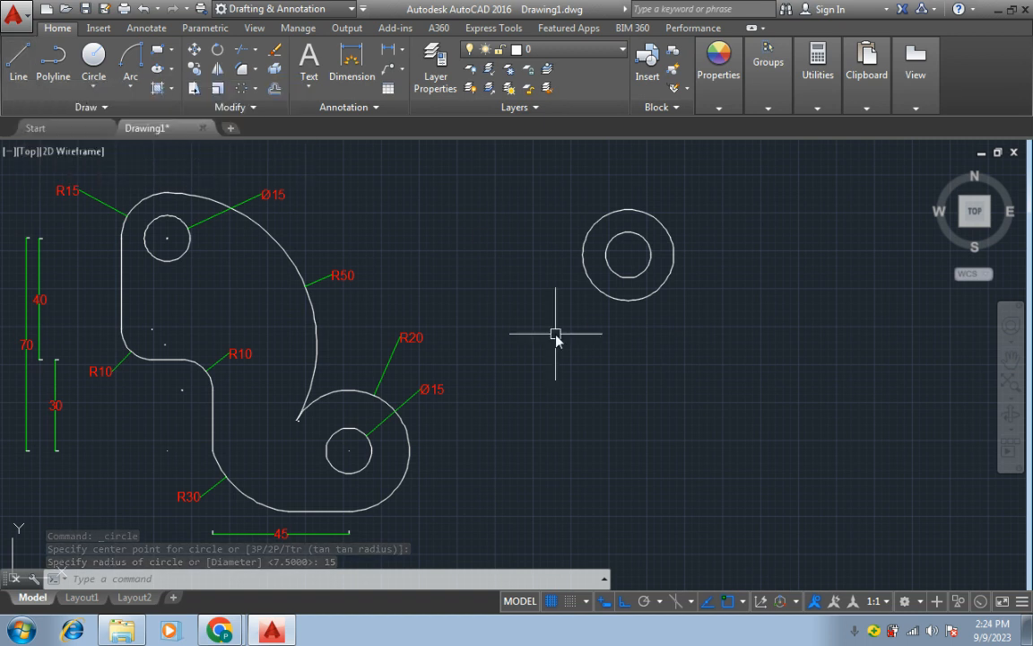
- Add a horizontal linear dimension between the reference part's two hole centres, placed above the part
click(351, 64)
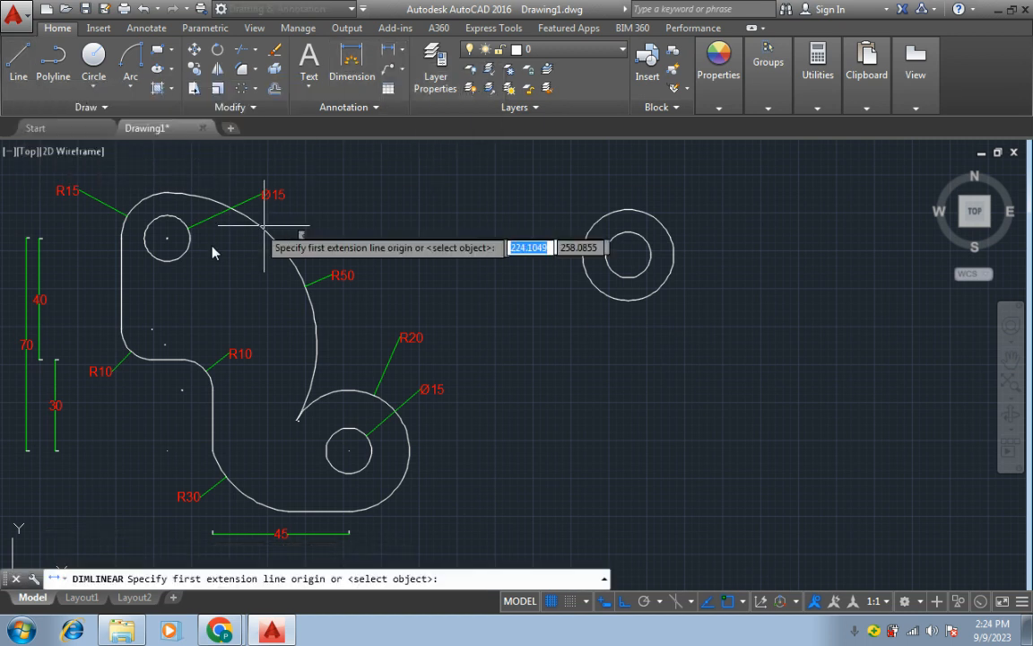
click(166, 239)
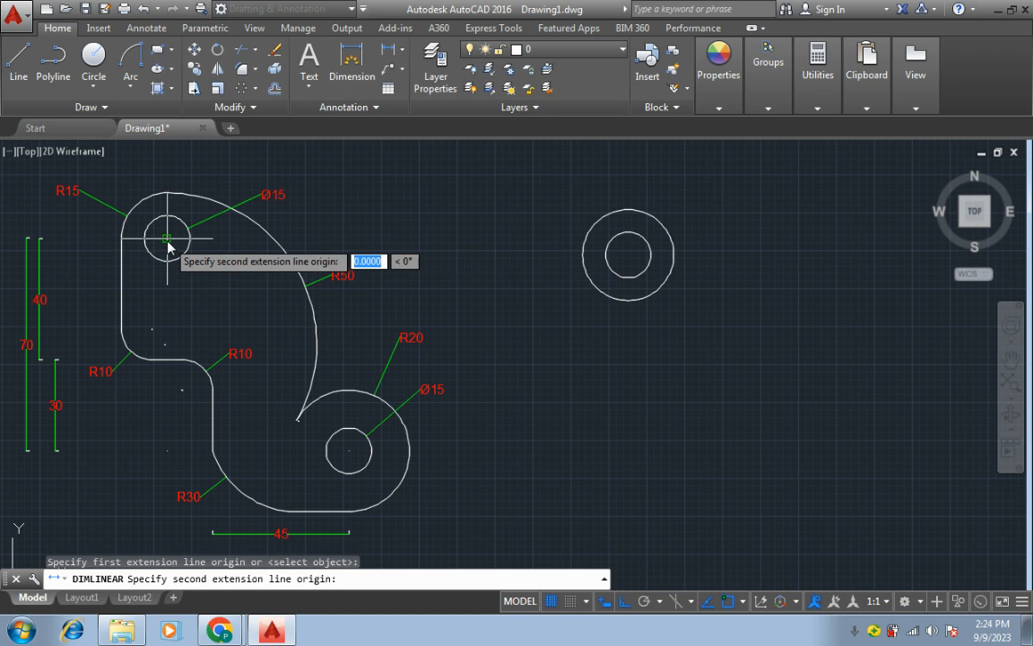
click(349, 451)
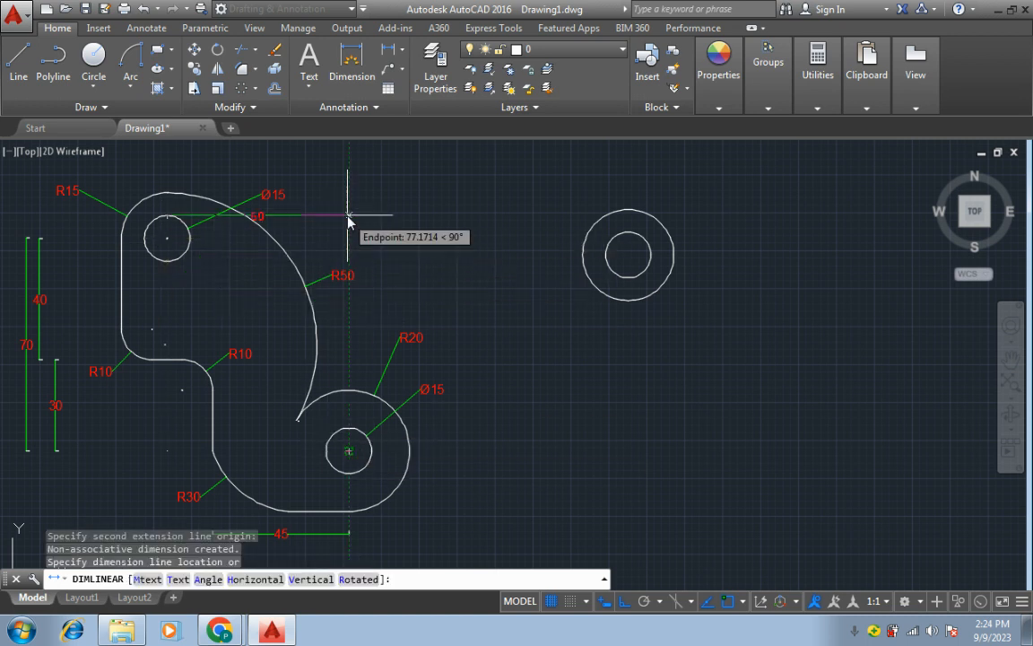
click(345, 174)
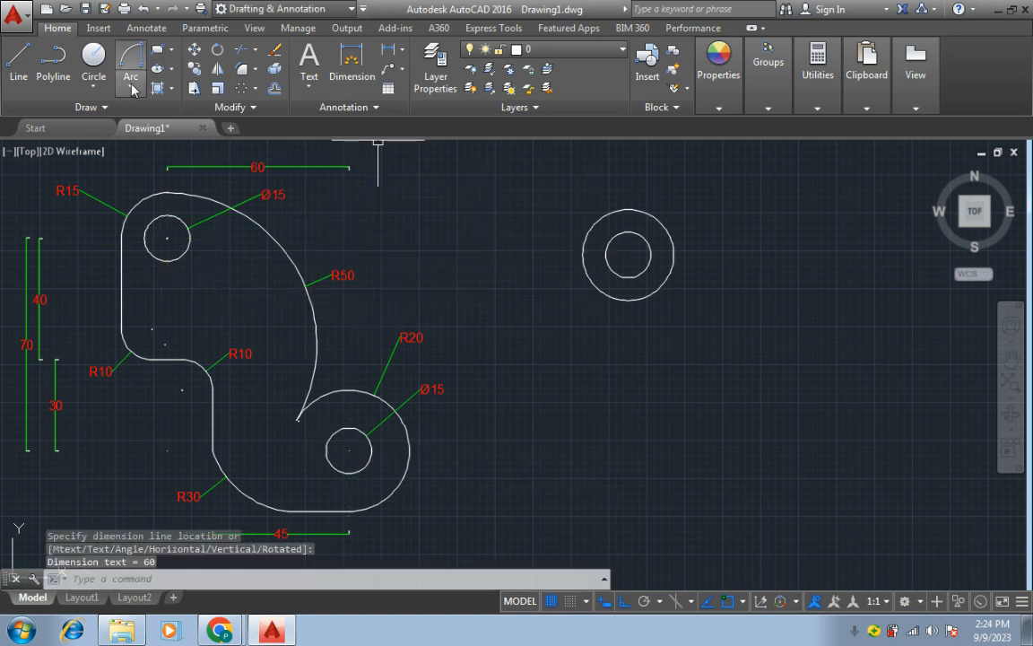
- Draw construction lines from the new circles' centre, 60 to the right and 70 downward
click(18, 61)
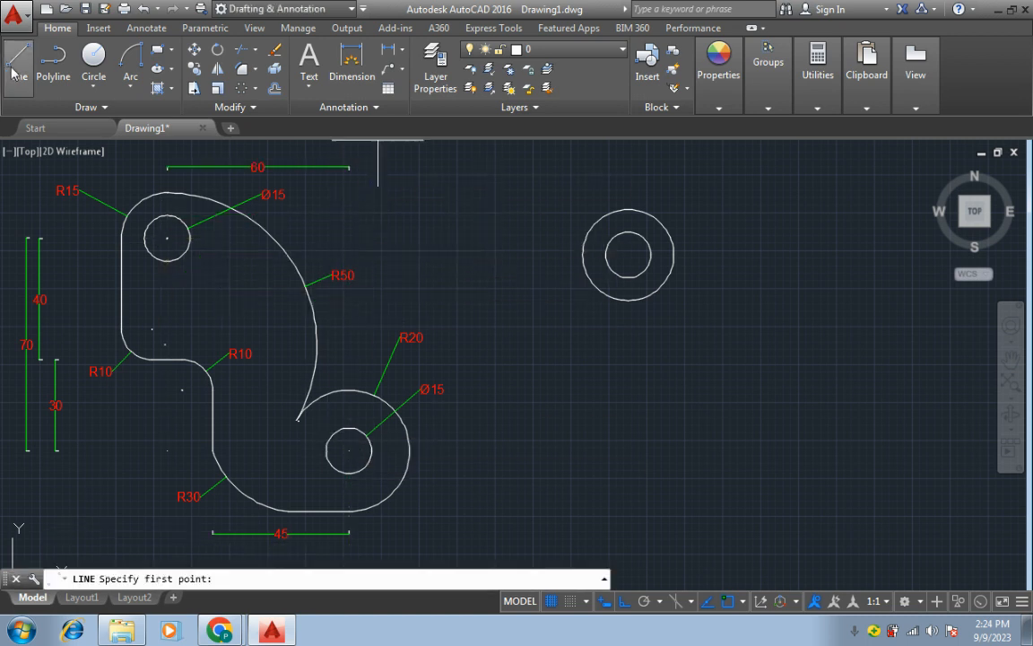
click(628, 255)
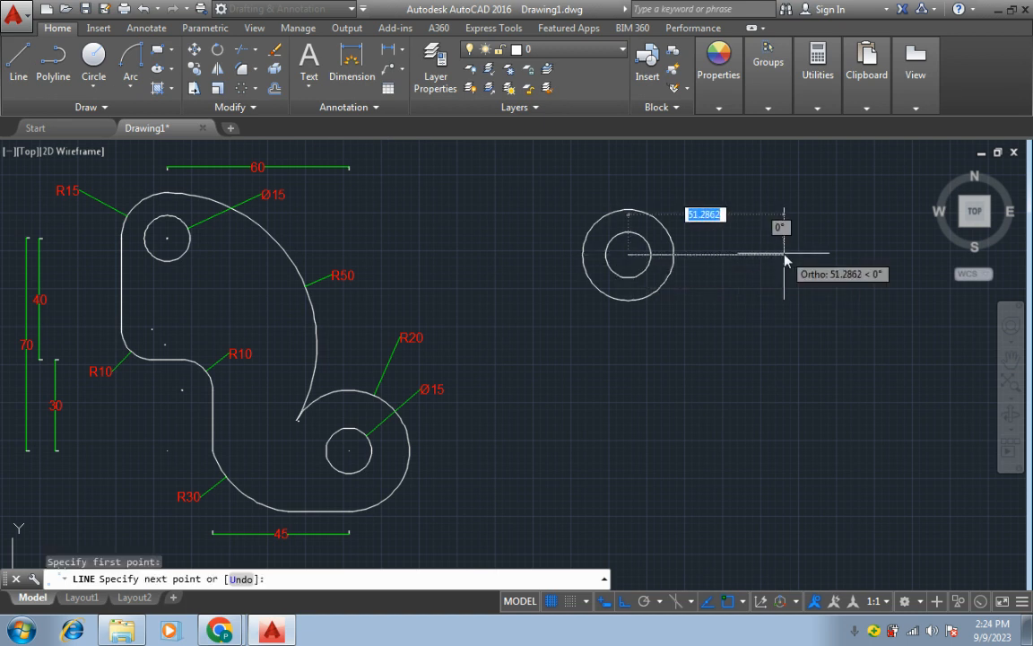
text(60)
key(Return)
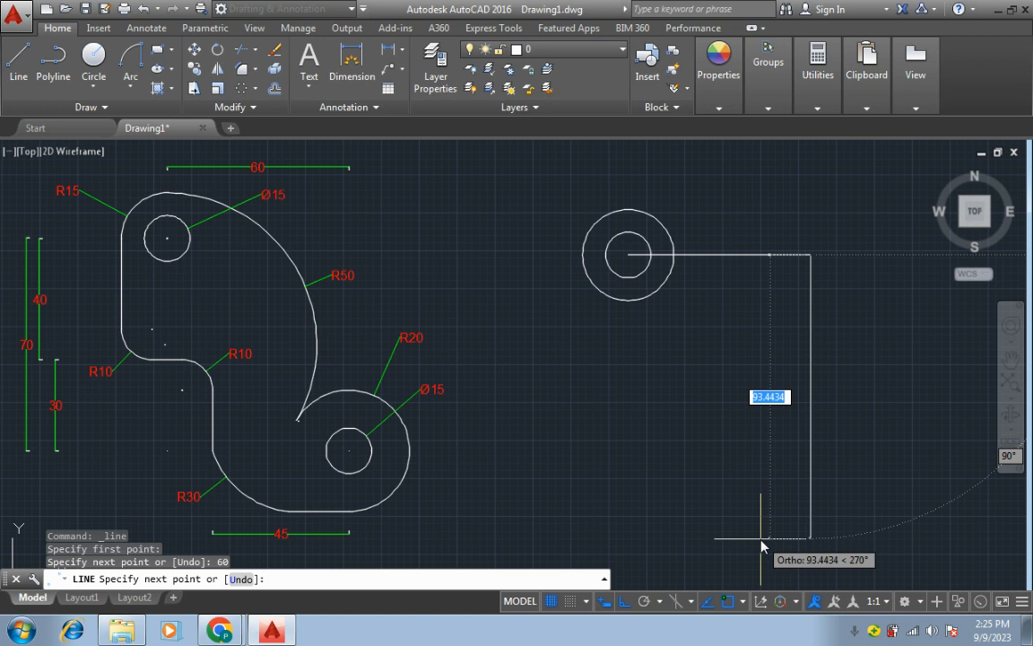
text(70)
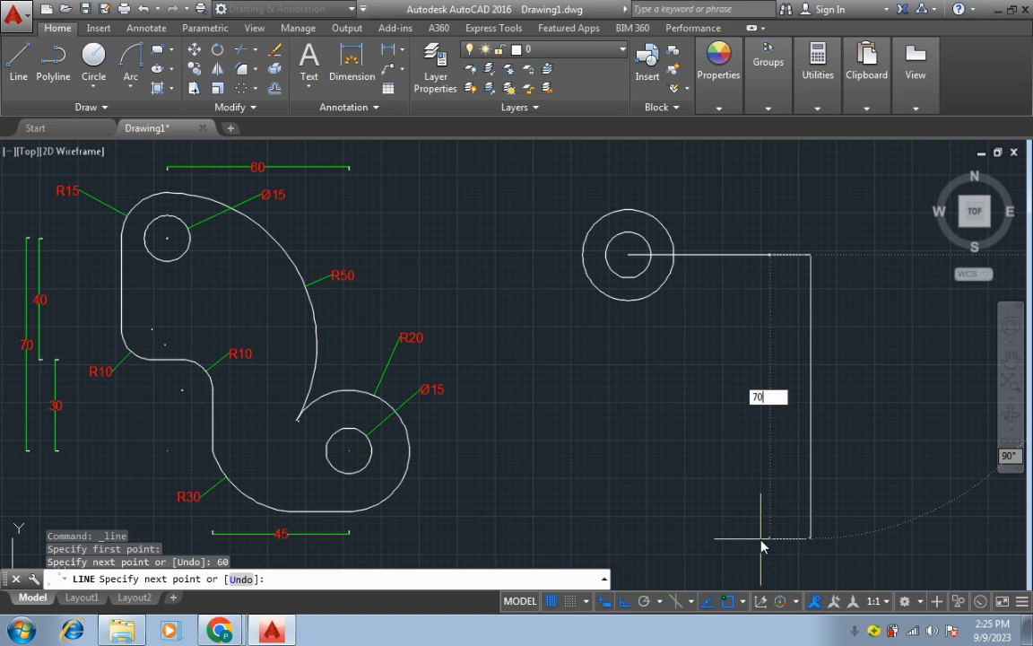
key(Return)
key(Return)
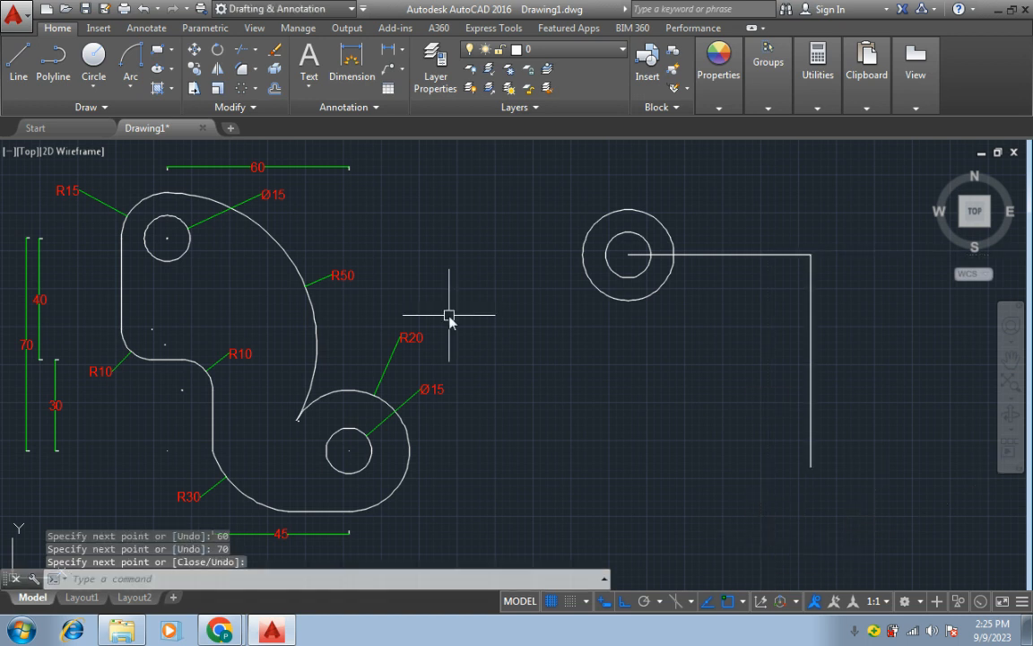
- Draw a circle with diameter 15 centred on the lower end of the vertical construction line
click(93, 90)
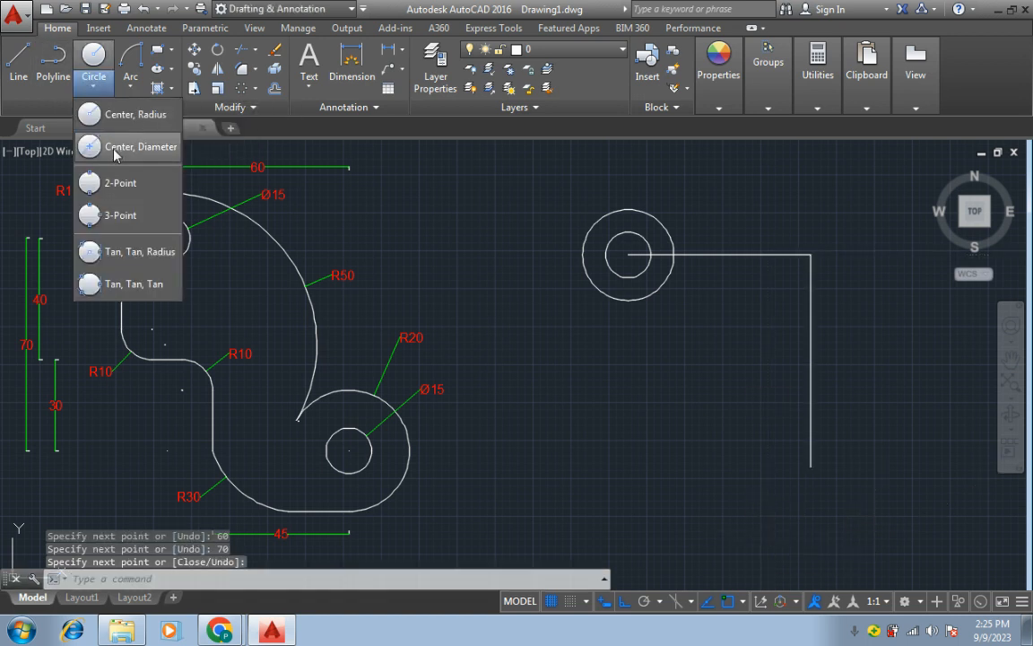
click(115, 141)
click(810, 468)
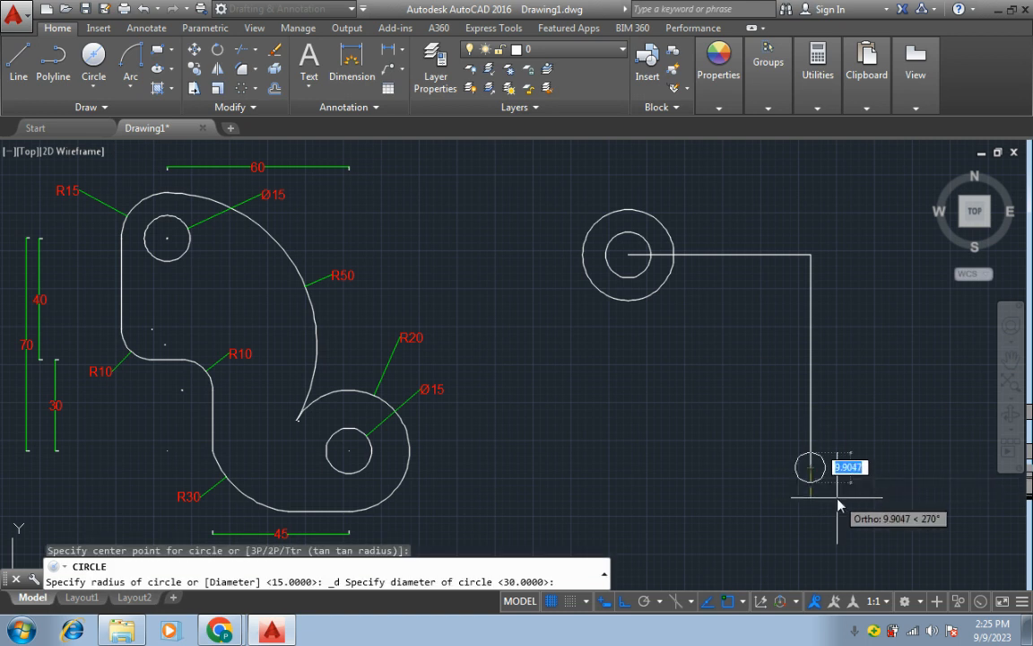
text(15)
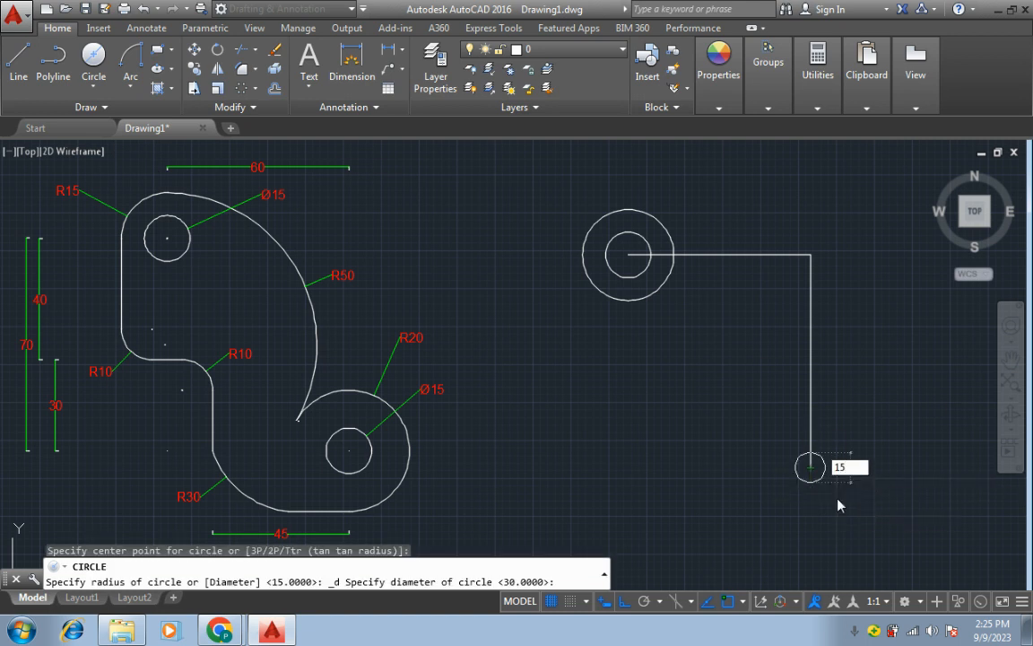
key(Return)
- Draw a concentric circle of radius 20 around the lower hole and delete the two construction lines
click(93, 87)
click(108, 119)
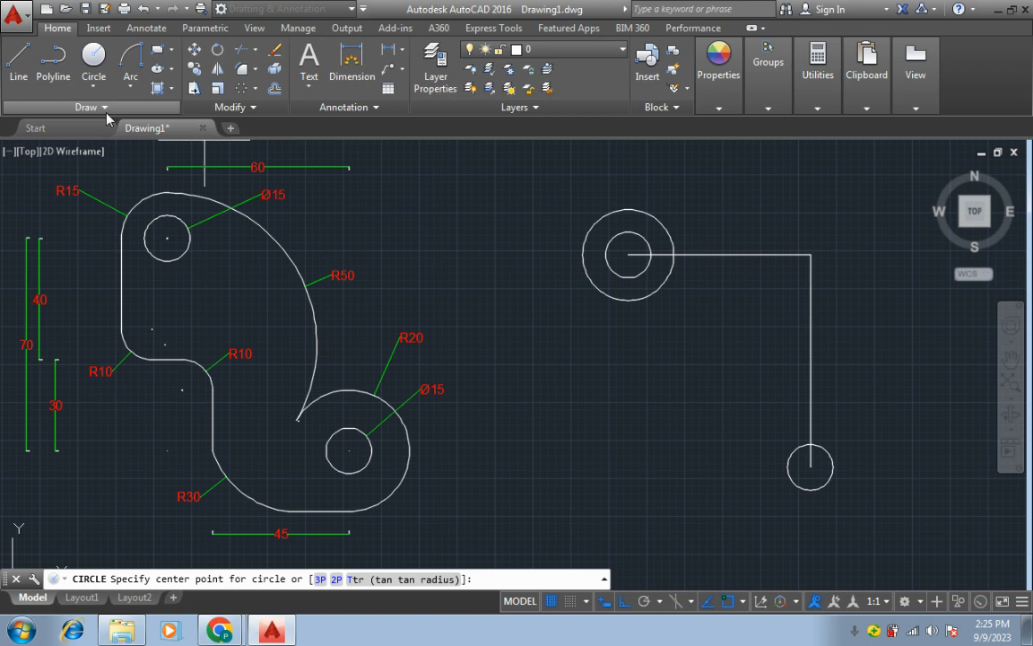
click(811, 470)
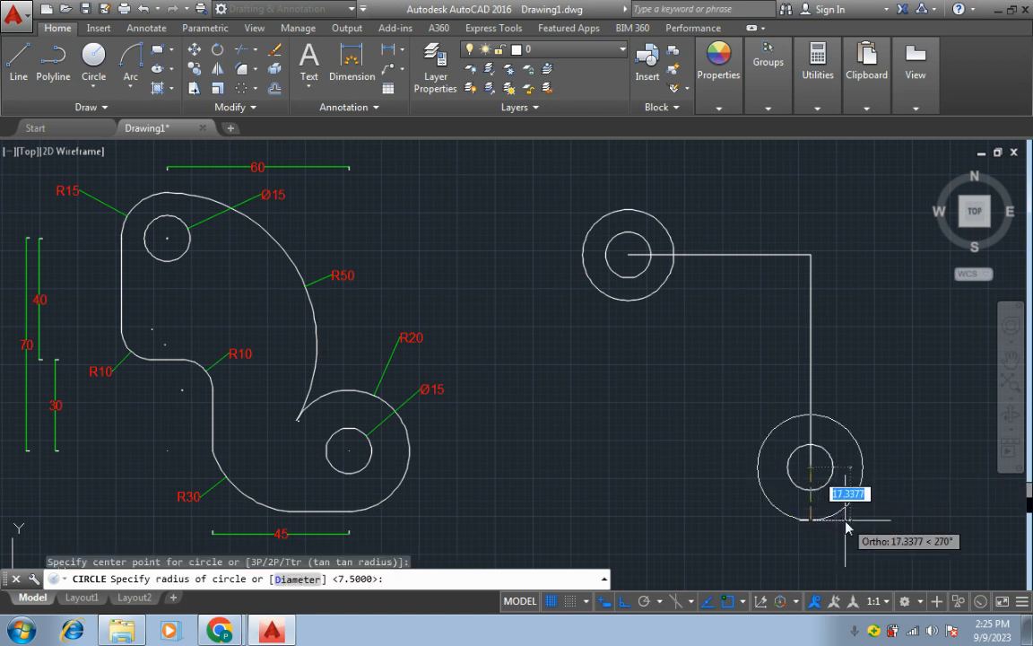
text(20)
key(Return)
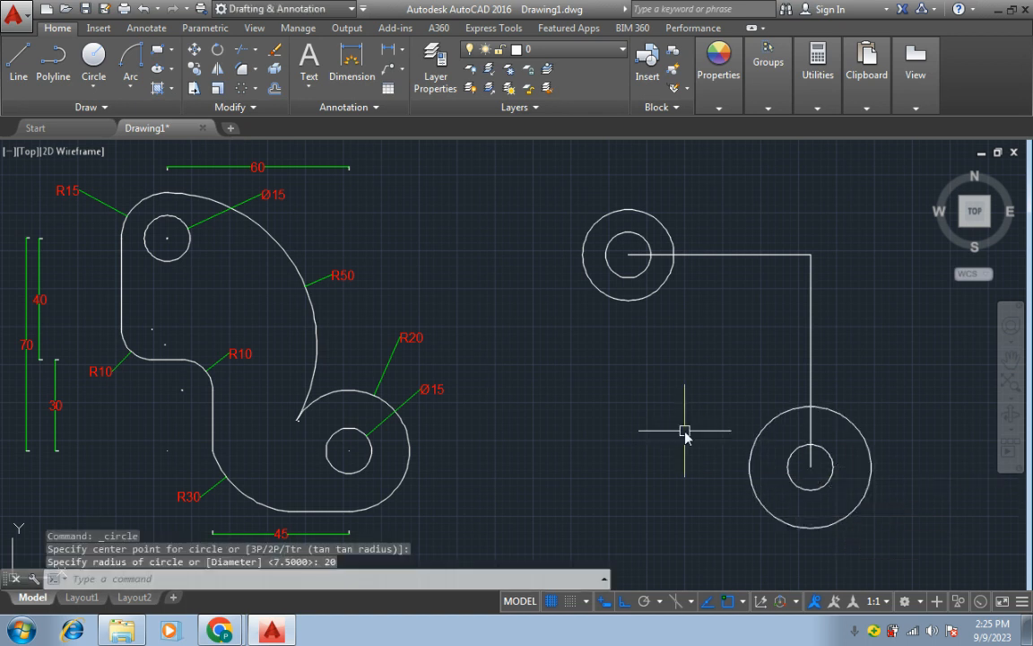
click(758, 257)
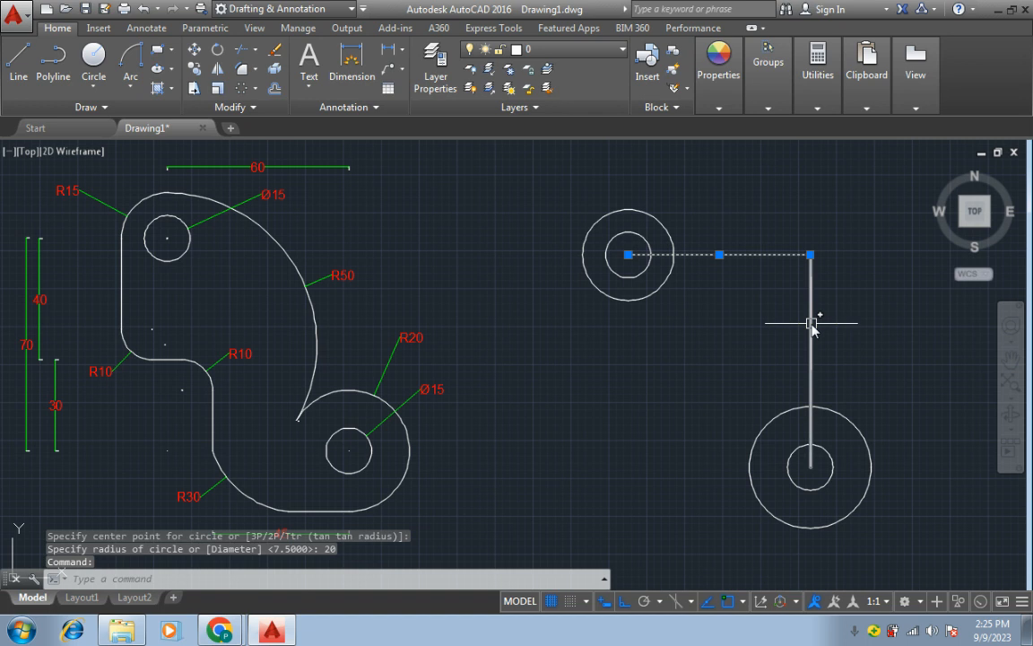
key(Delete)
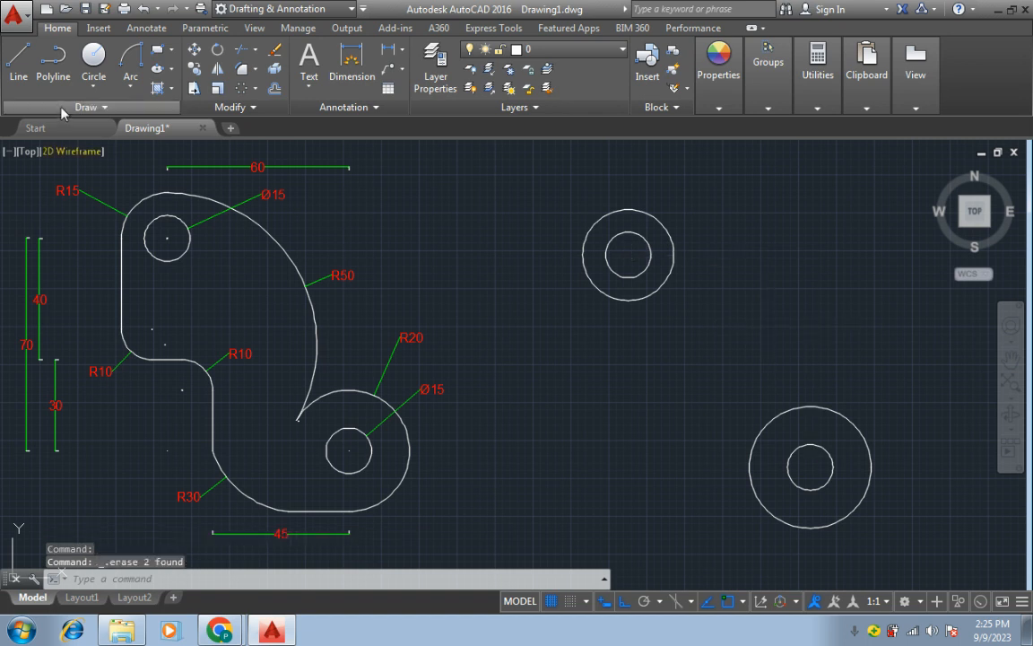
- Draw a tangent-tangent-radius circle of radius 50 touching the upper and lower outer circles
click(93, 87)
click(131, 253)
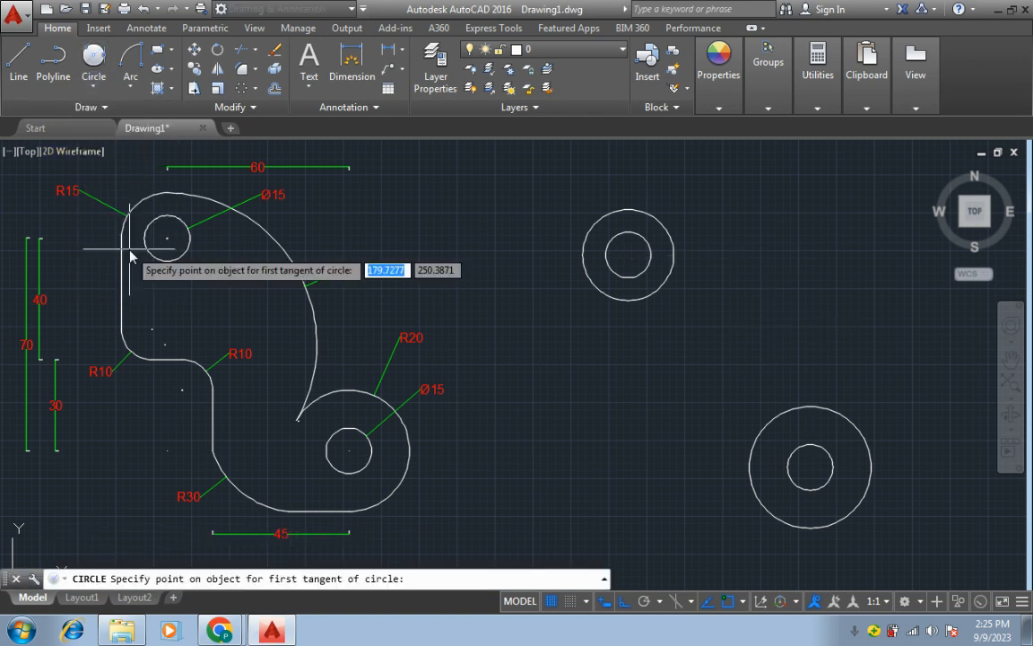
click(631, 212)
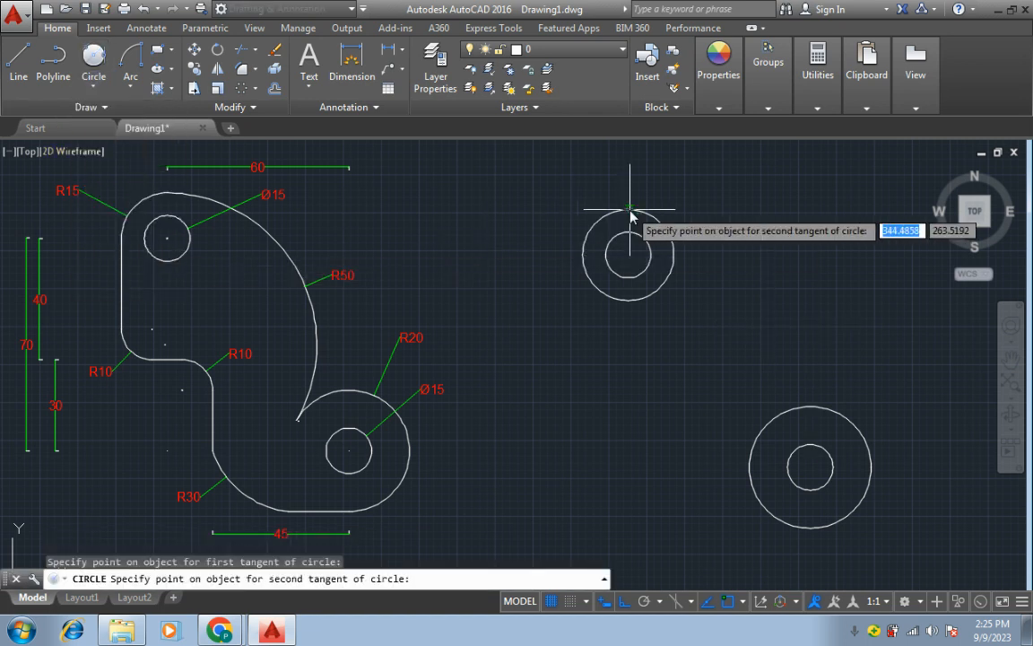
click(767, 434)
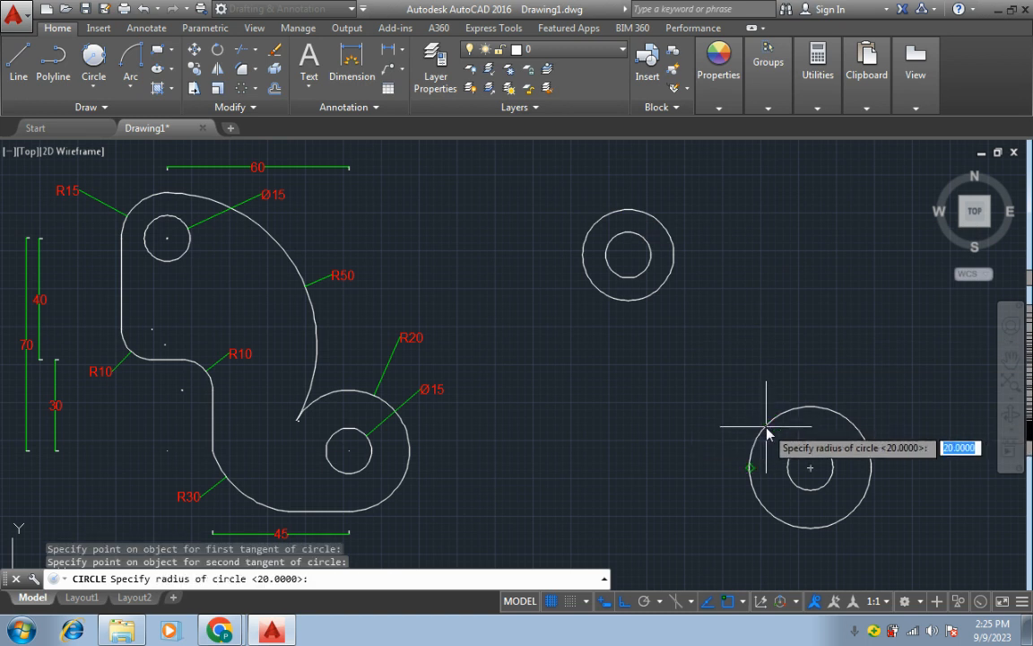
text(5)
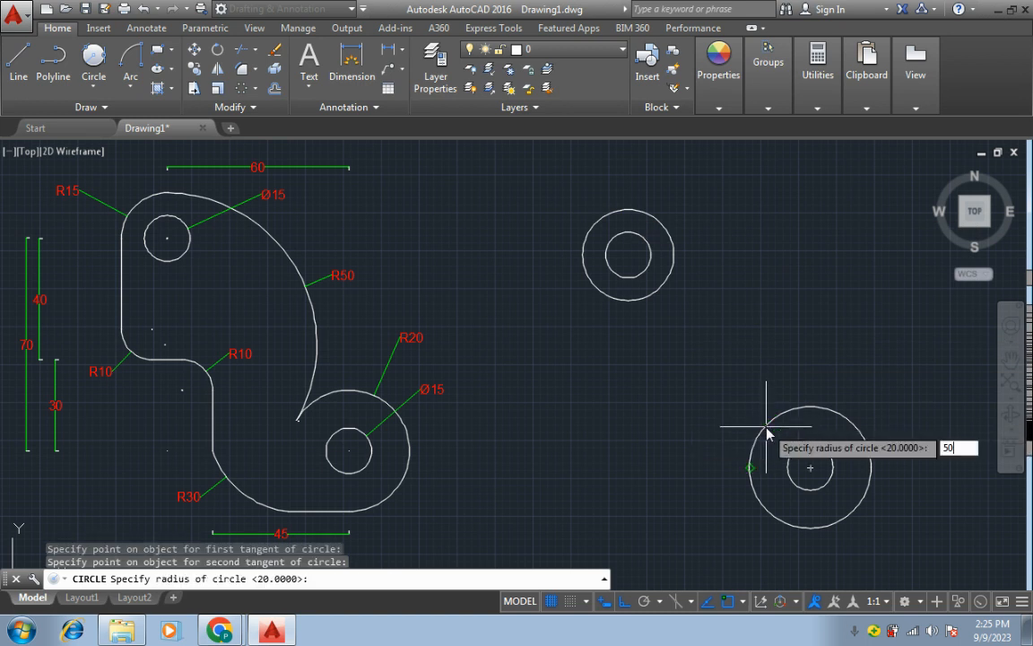
text(0)
key(Return)
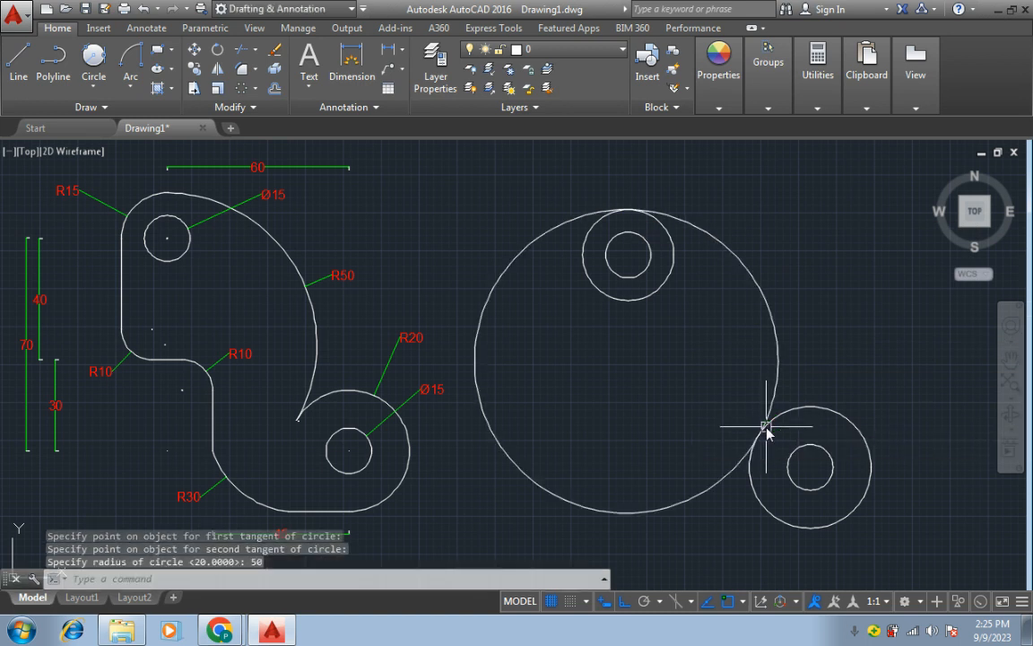
- Trim the radius 50 circle, keeping only the right-hand arc between the two outer circles
click(256, 52)
click(271, 76)
key(Return)
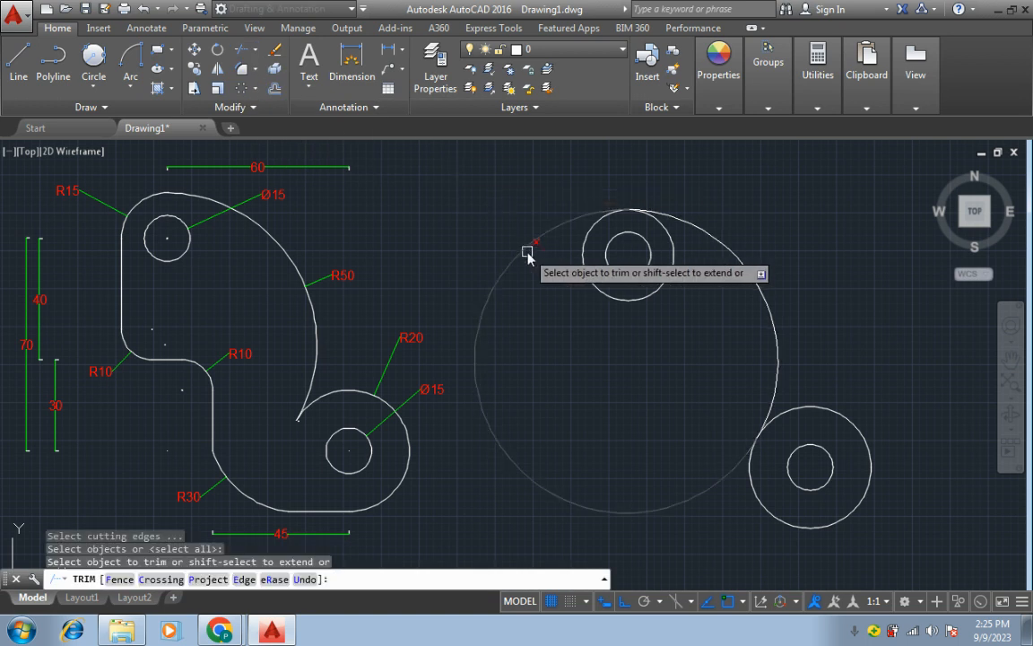
click(527, 255)
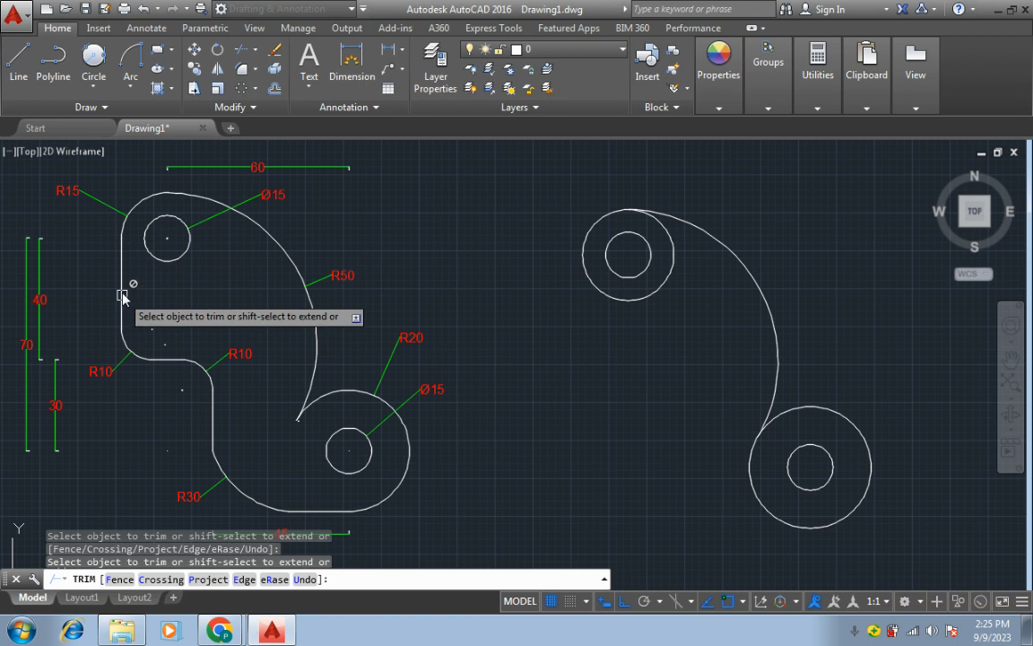
- Draw connected lines from the upper outer circle's left quadrant: 40 down, 30 right, and down past the lower hole's centre level
click(18, 59)
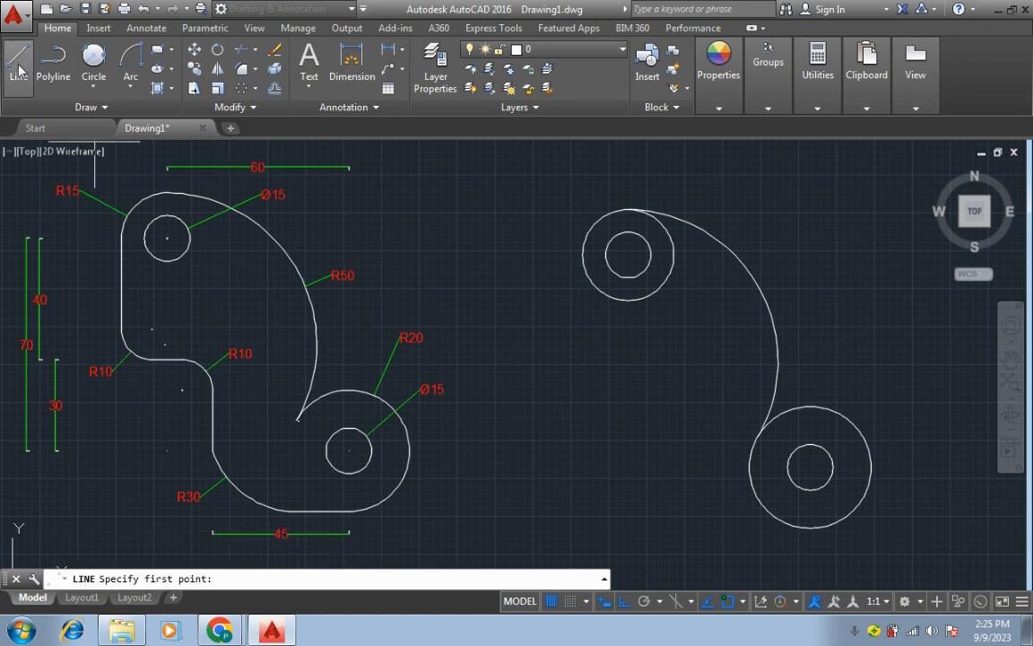
click(584, 257)
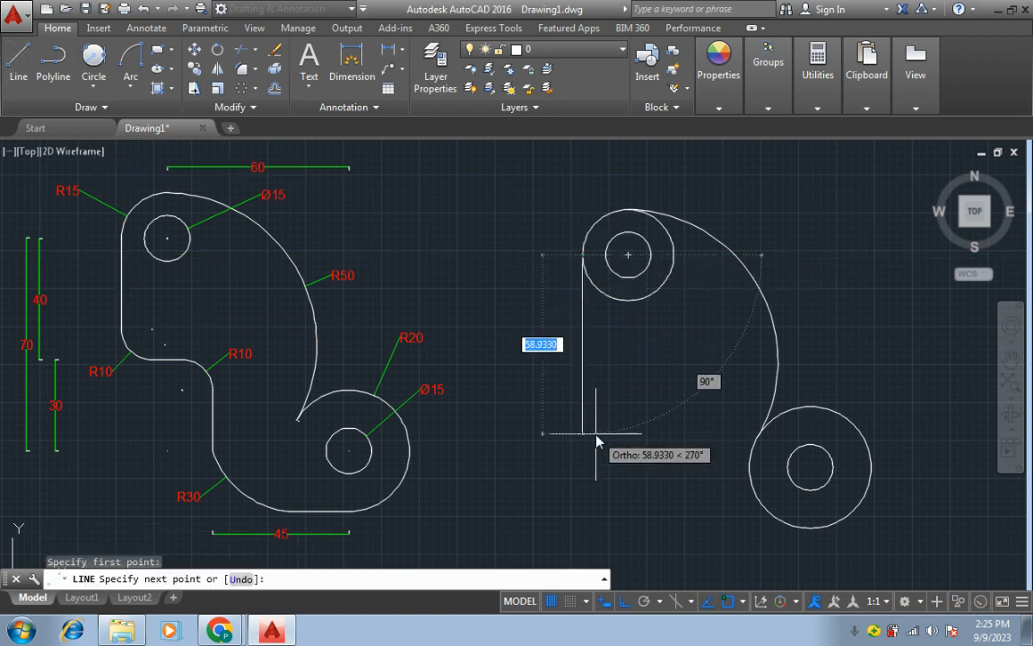
text(40)
key(Return)
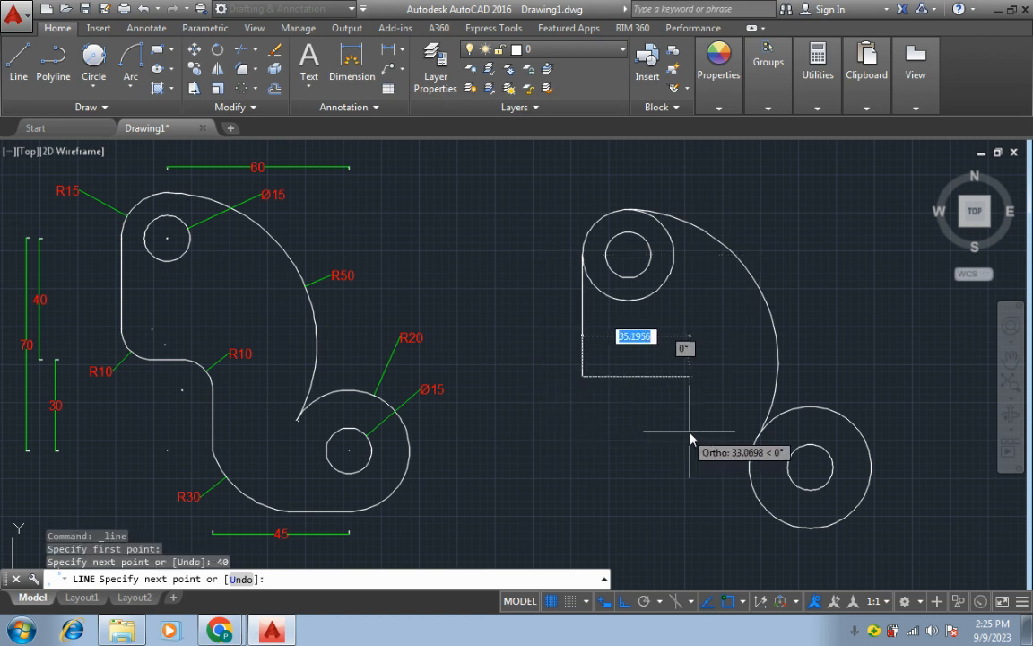
text(30)
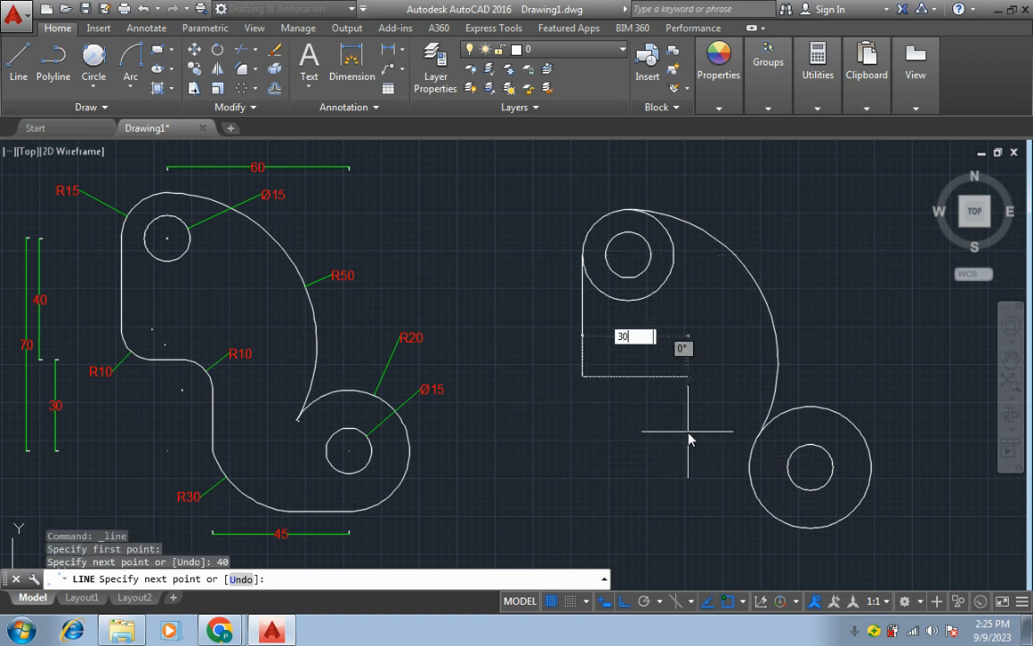
key(Return)
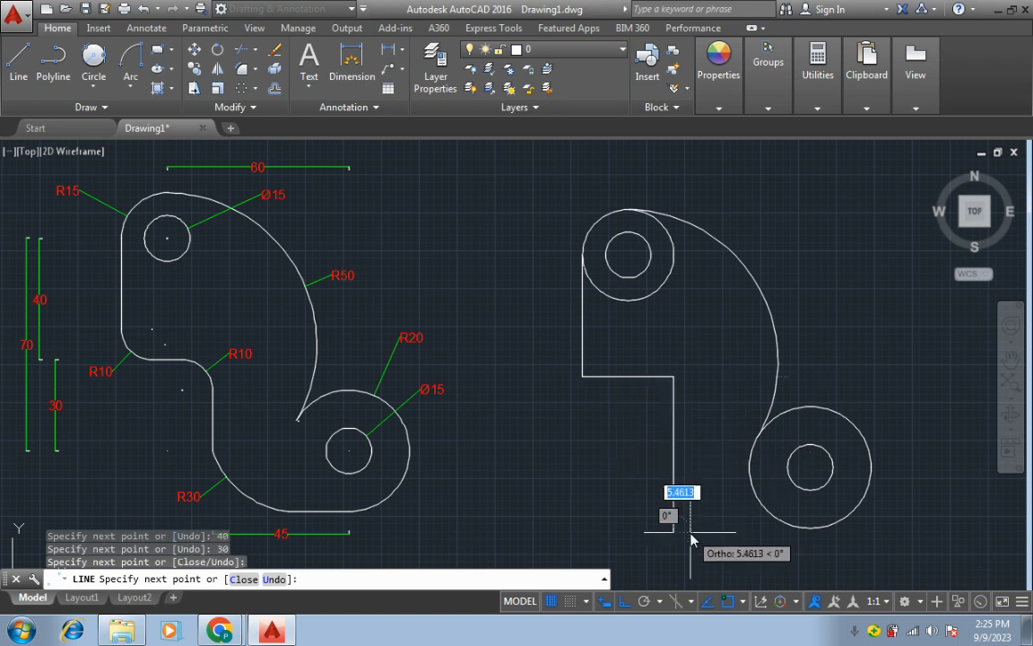
click(692, 531)
key(Return)
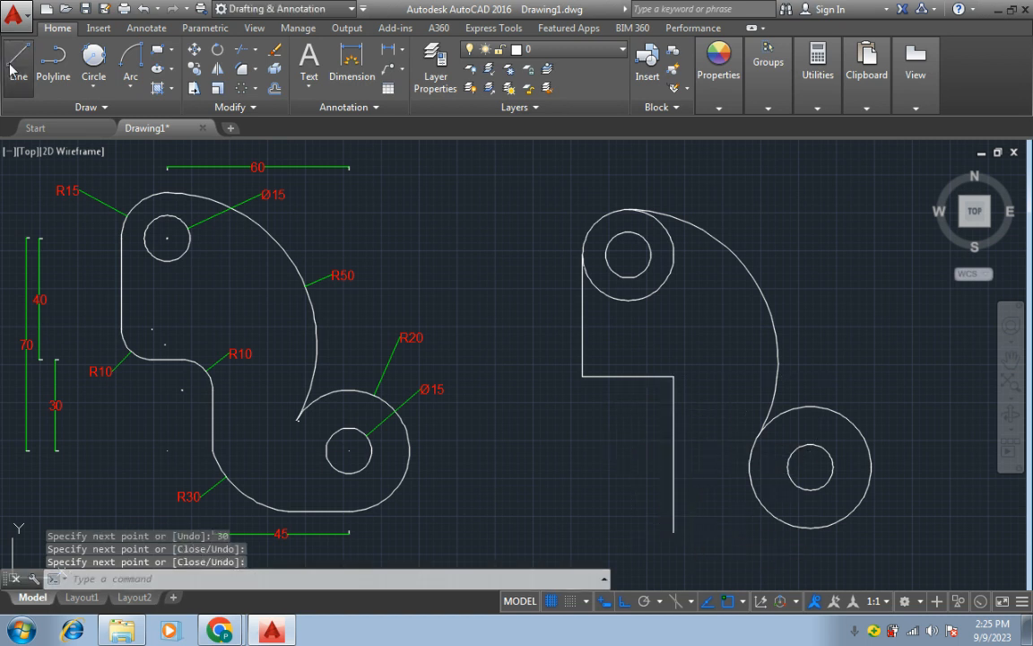
- Draw a horizontal line 45 long from the lower hole's centre towards the left
click(13, 68)
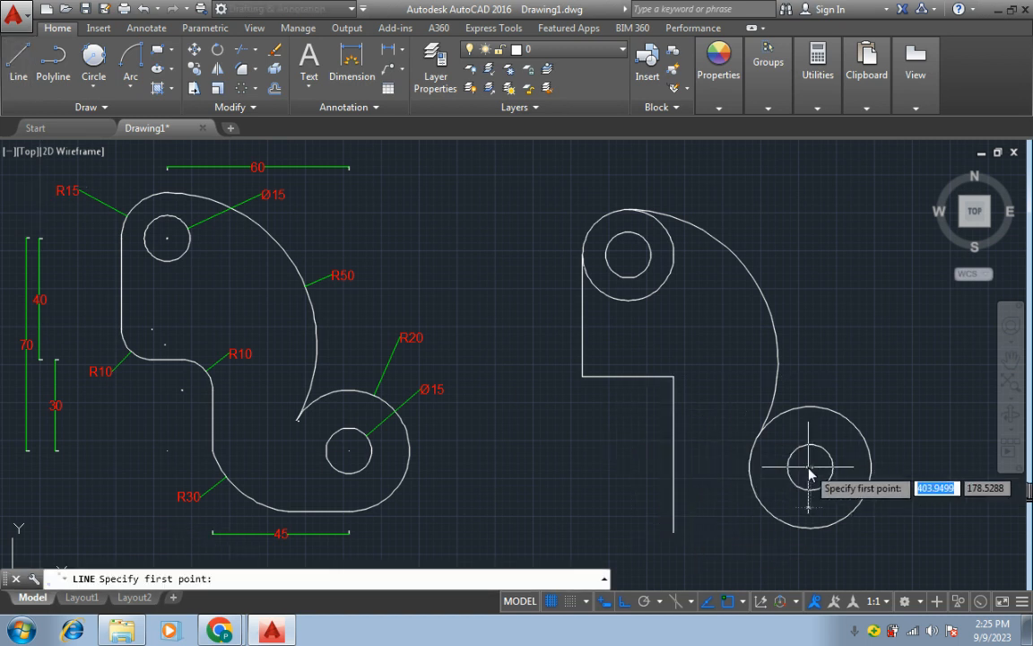
click(809, 476)
text(45)
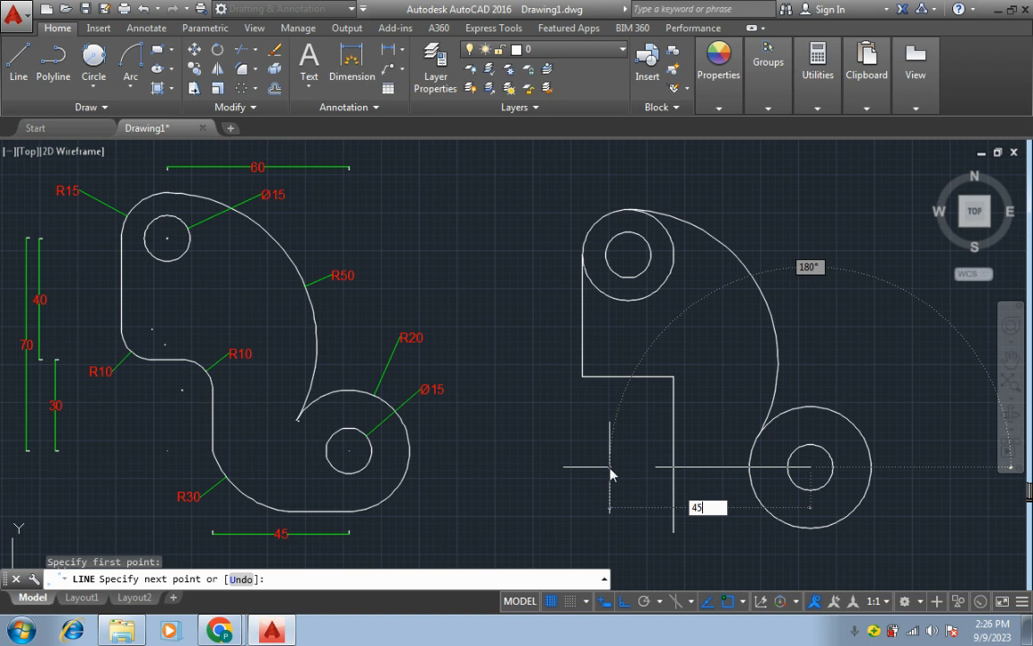
key(Return)
key(Return)
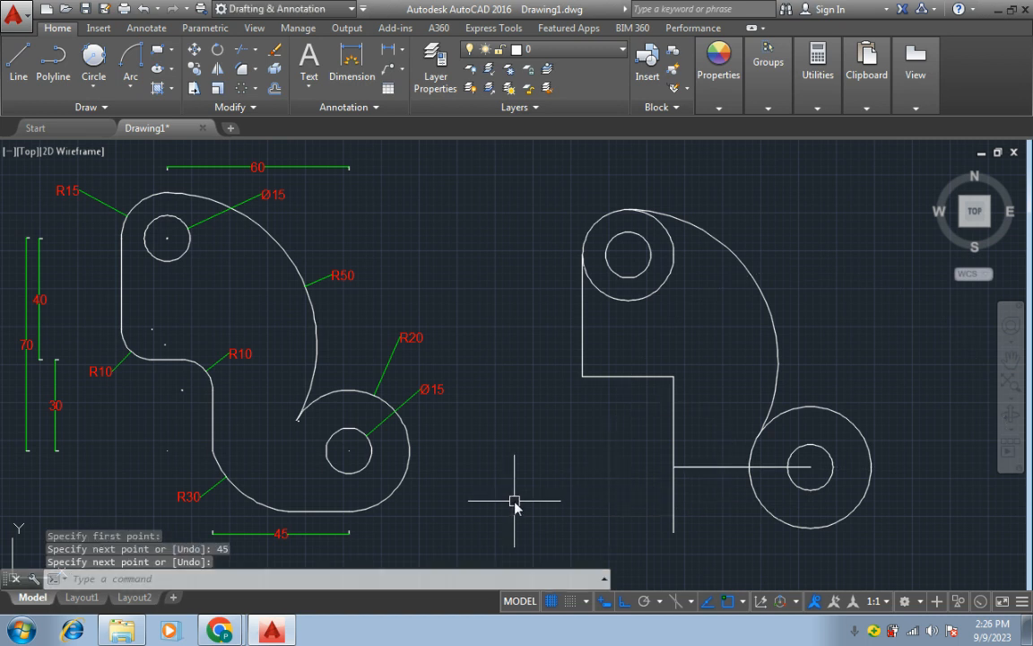
- Trim the part of the lower vertical line that extends below the 45-long horizontal line
click(255, 49)
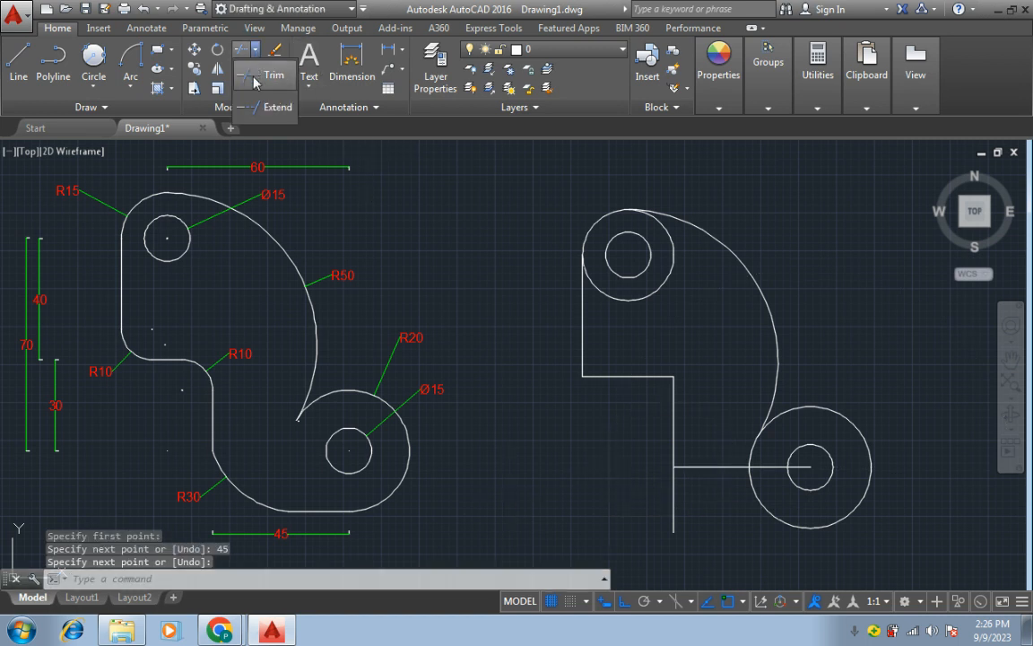
click(260, 77)
key(Return)
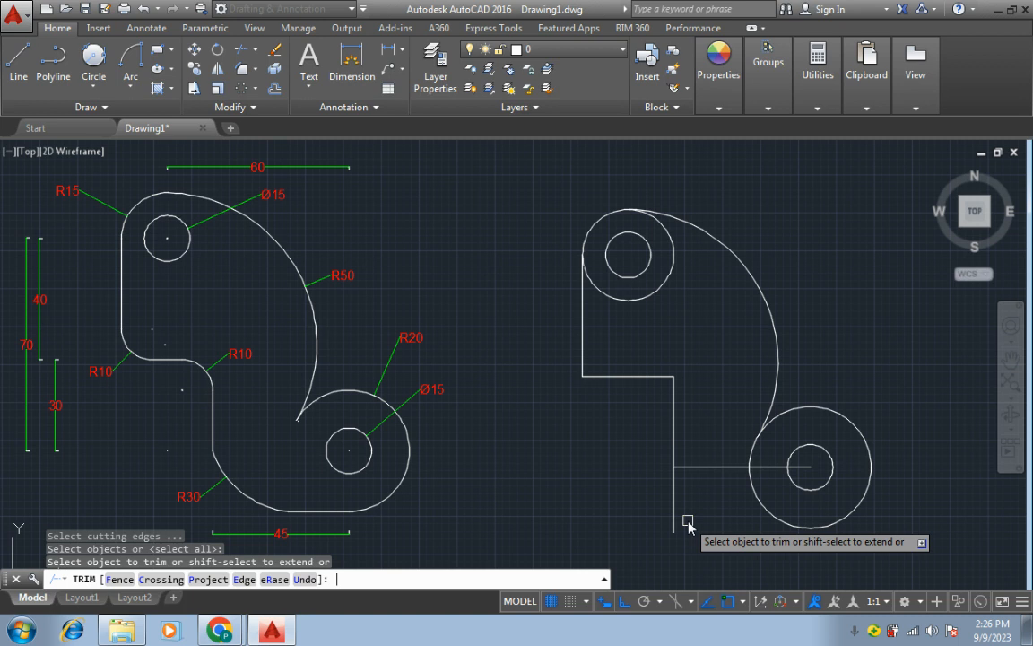
click(707, 510)
click(647, 517)
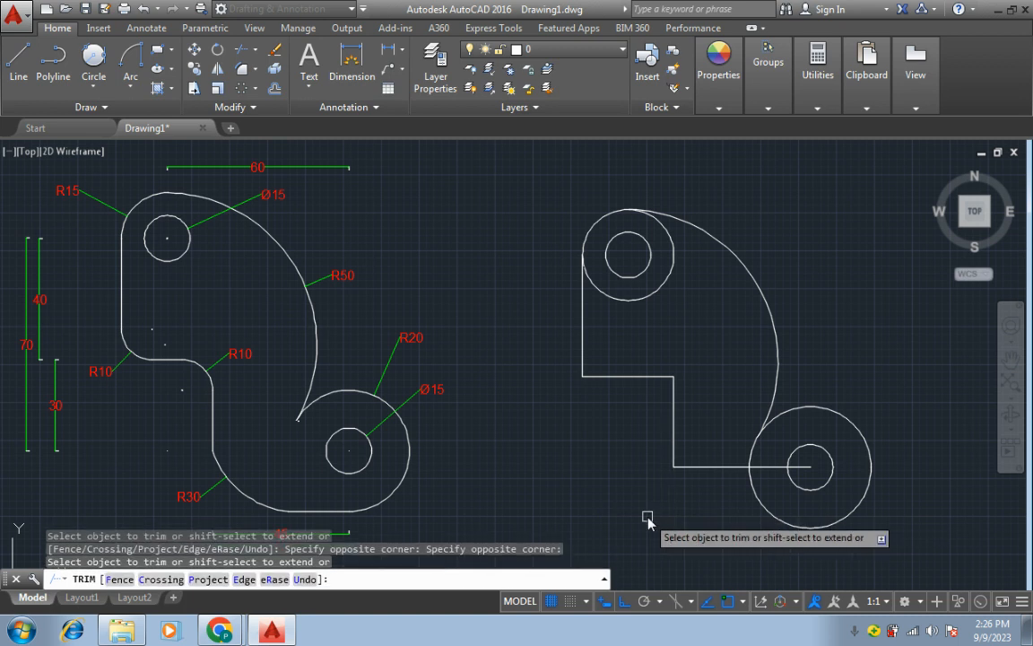
key(Escape)
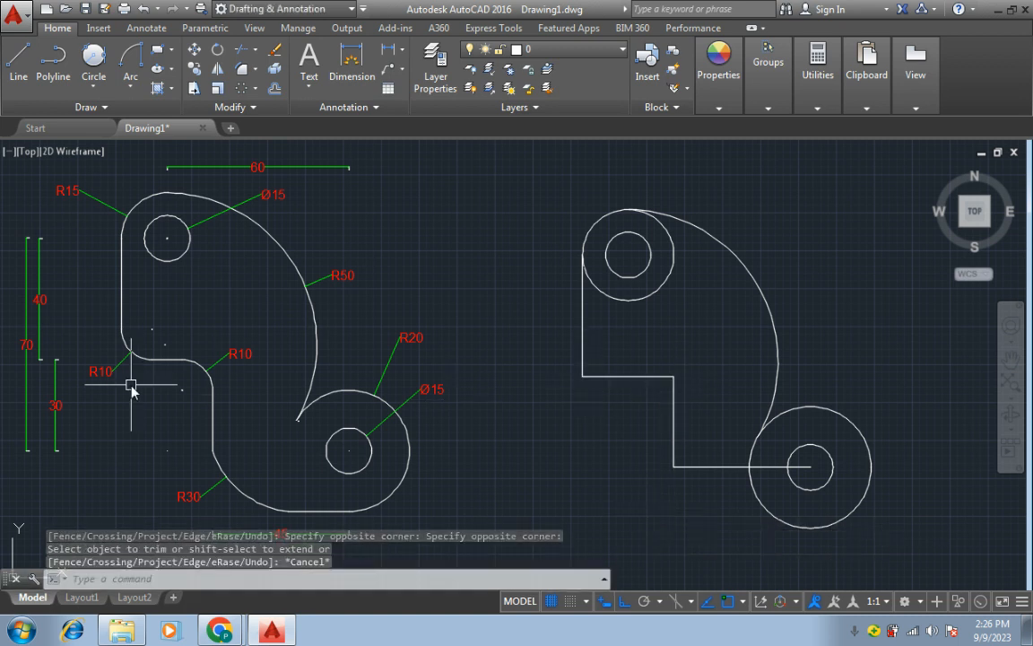
- Fillet the outer corner between the 40-long vertical line and the 30-long horizontal line with radius 10
click(255, 69)
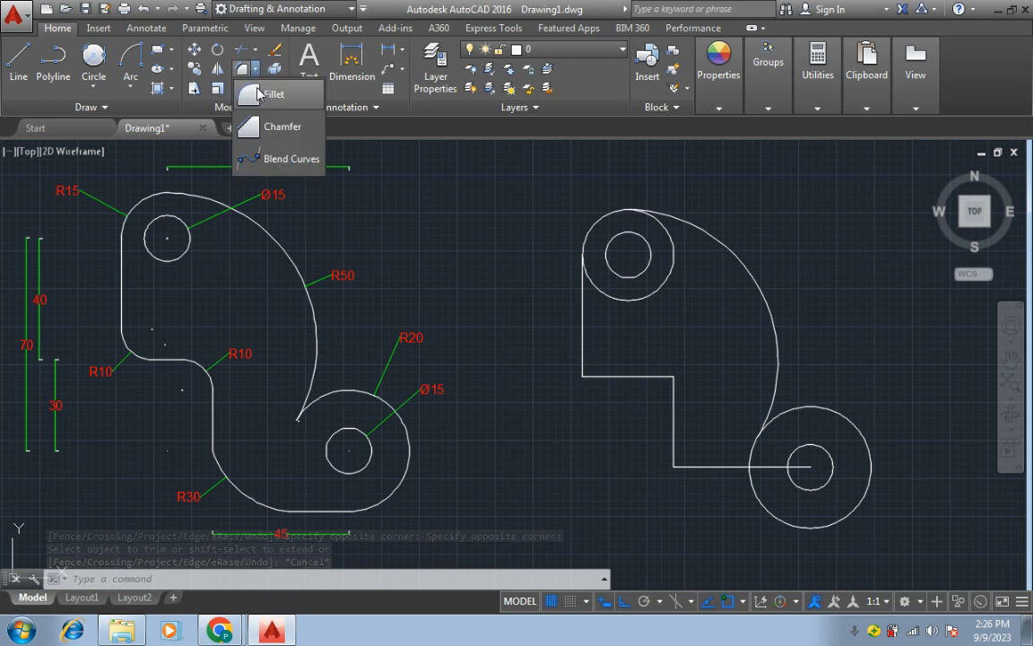
click(266, 95)
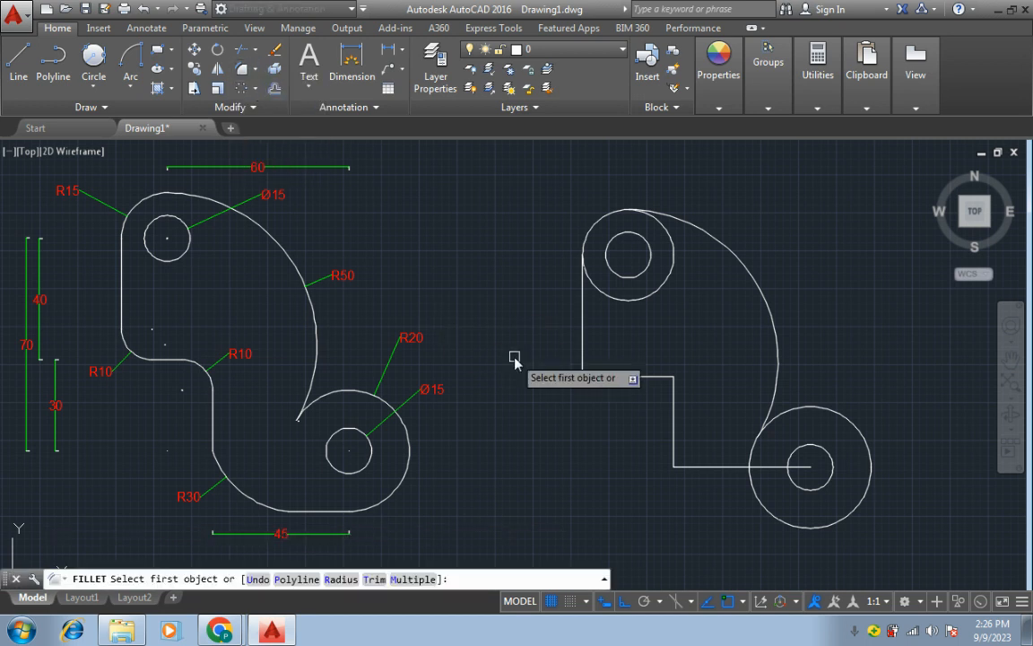
click(583, 351)
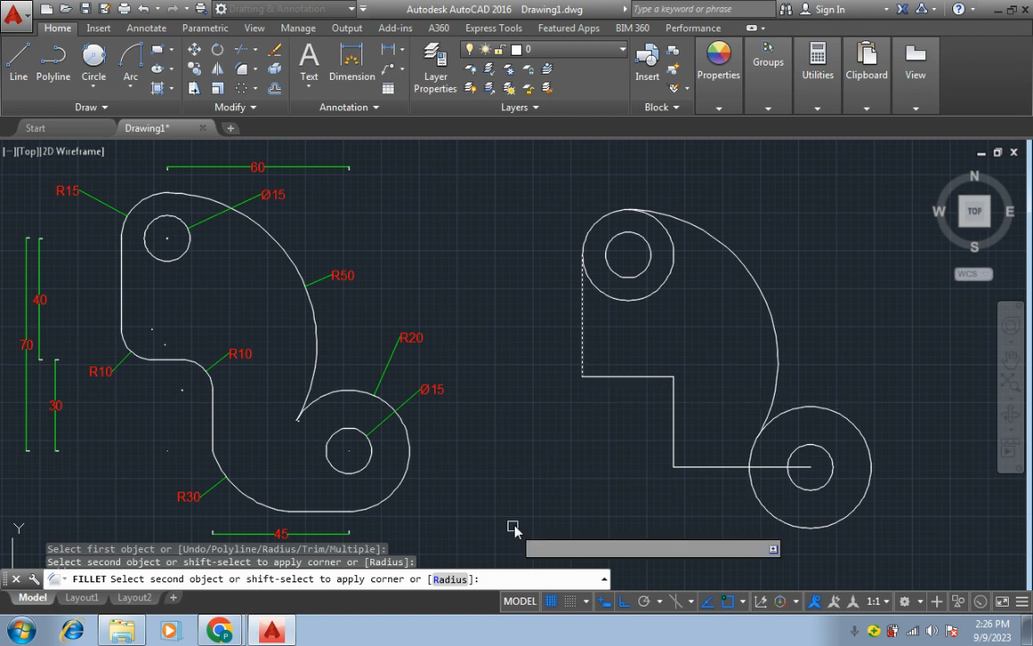
text(1)
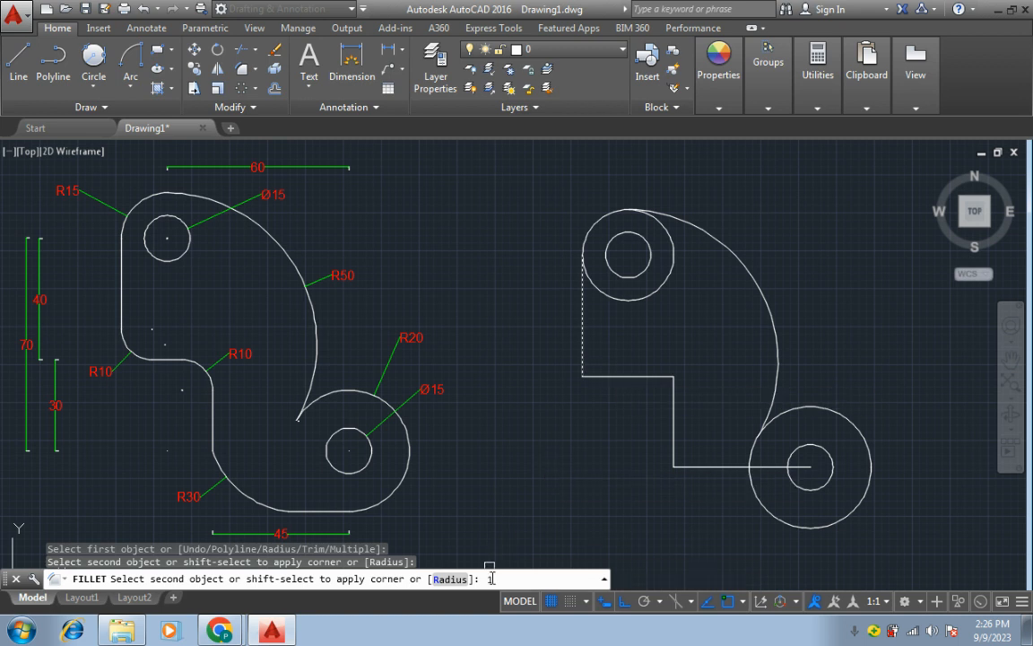
text(0)
key(Return)
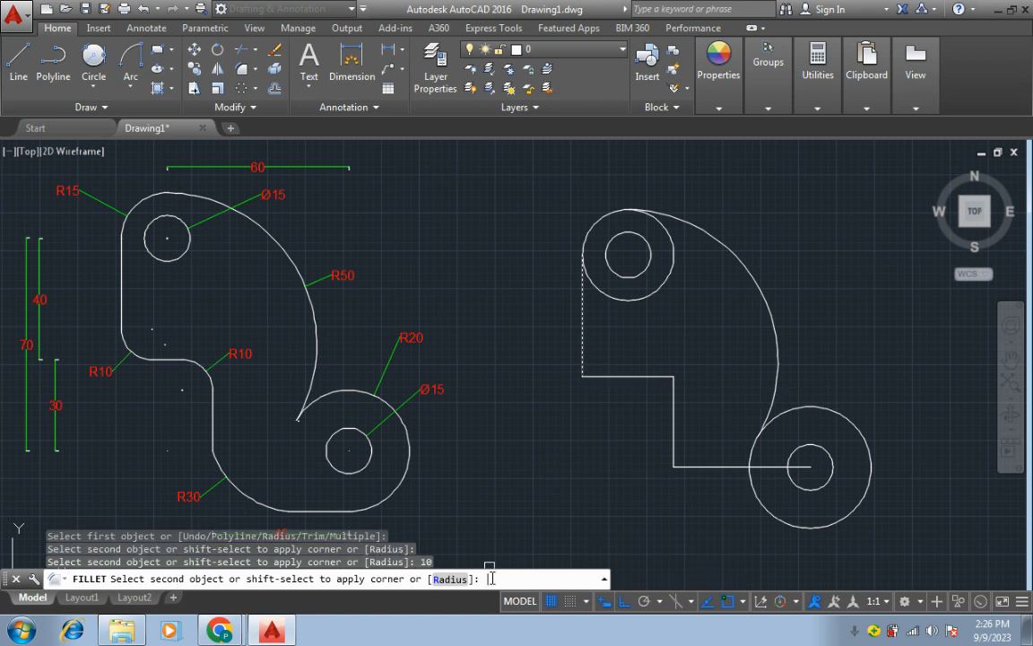
click(599, 377)
- Fillet the corner between the 30-long horizontal line and the lower vertical line with radius 10
key(Return)
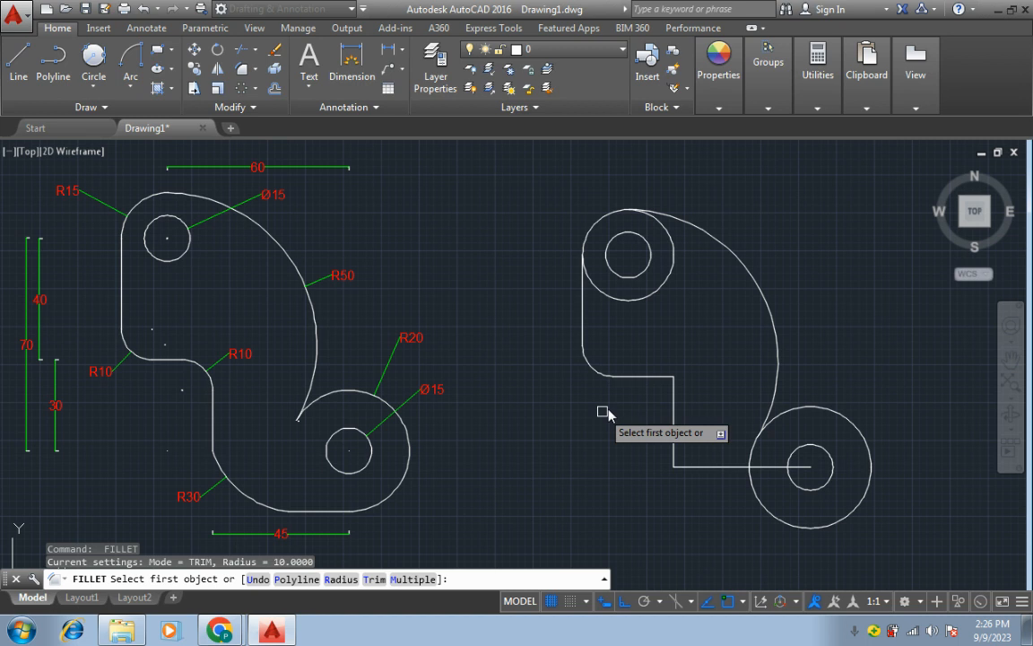
click(642, 377)
click(673, 394)
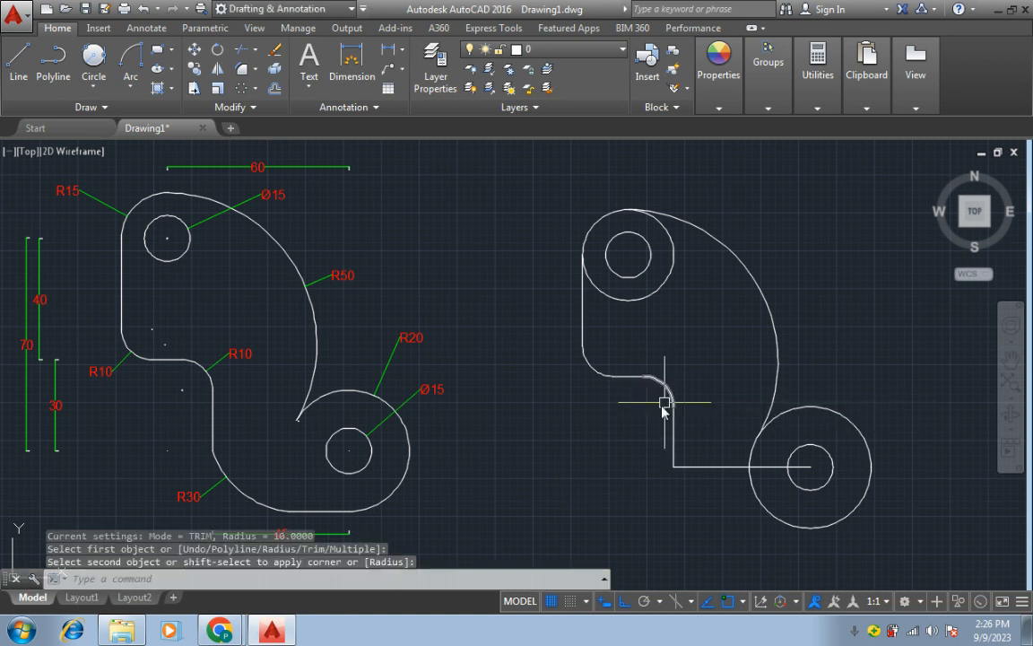
key(Return)
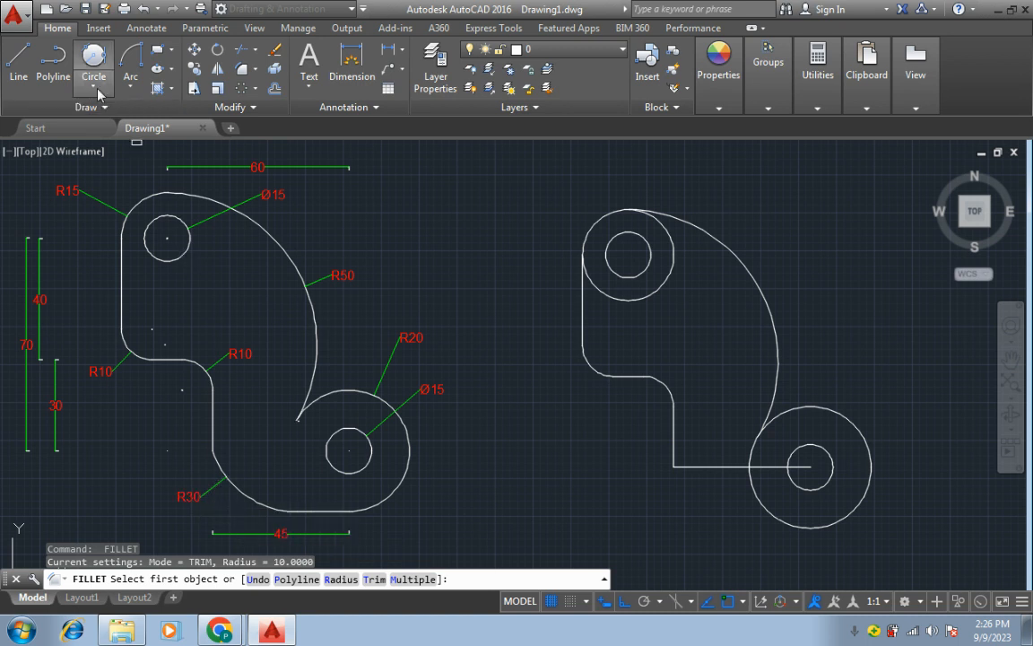
- Draw a horizontal line 20 long leftwards from the lower outer circle's bottom quadrant, ending below its left quadrant
click(18, 58)
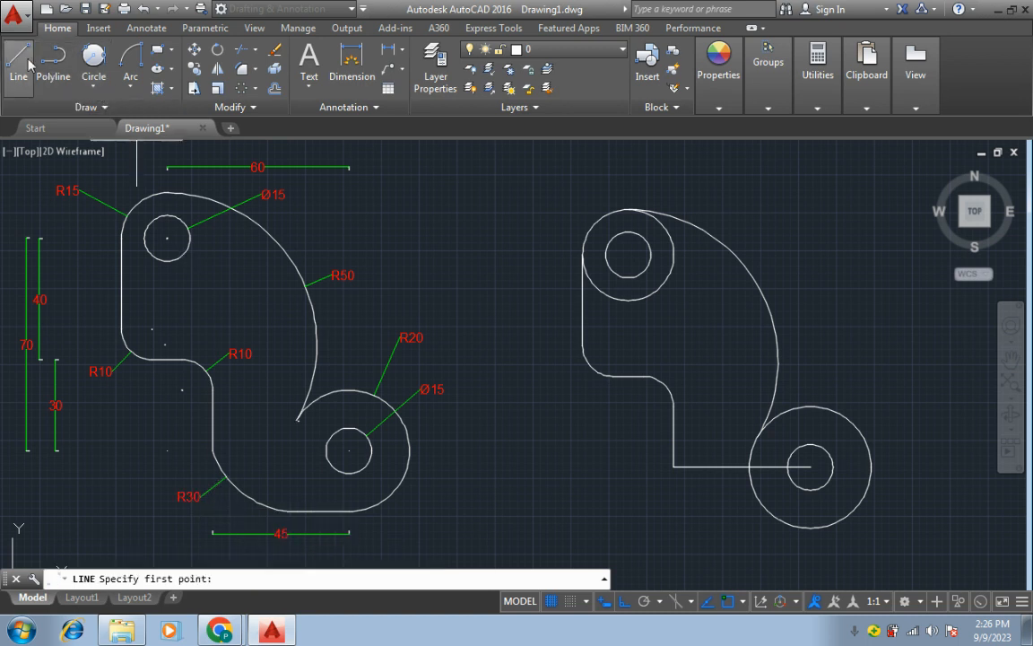
click(810, 529)
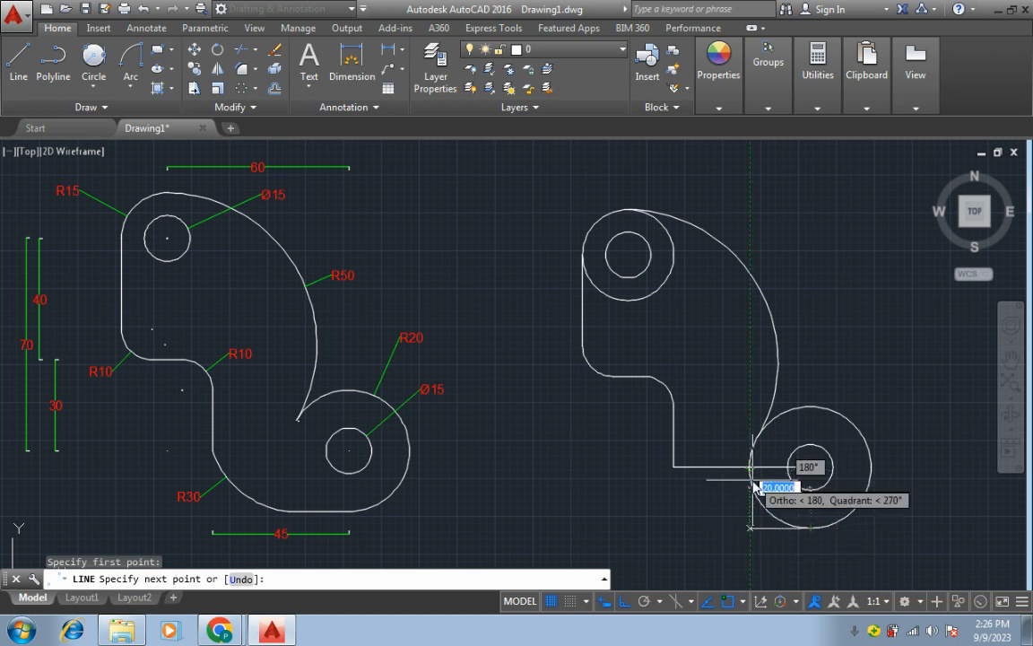
click(751, 535)
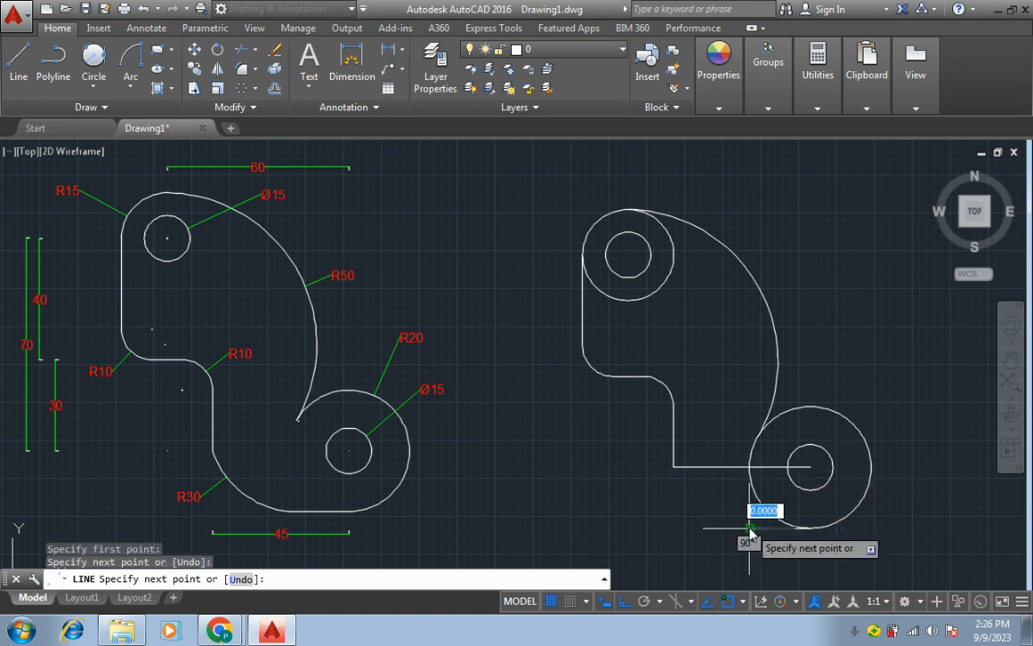
key(Return)
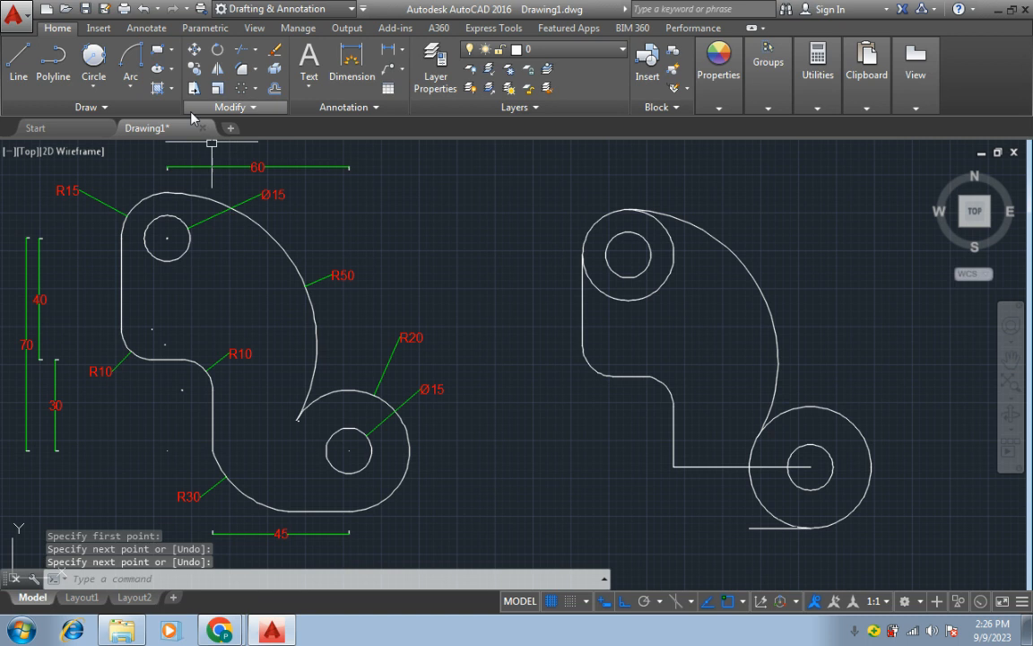
- Draw a start-end-radius arc of radius 30 from the lower vertical line's bottom end to the bottom line's left end
click(130, 86)
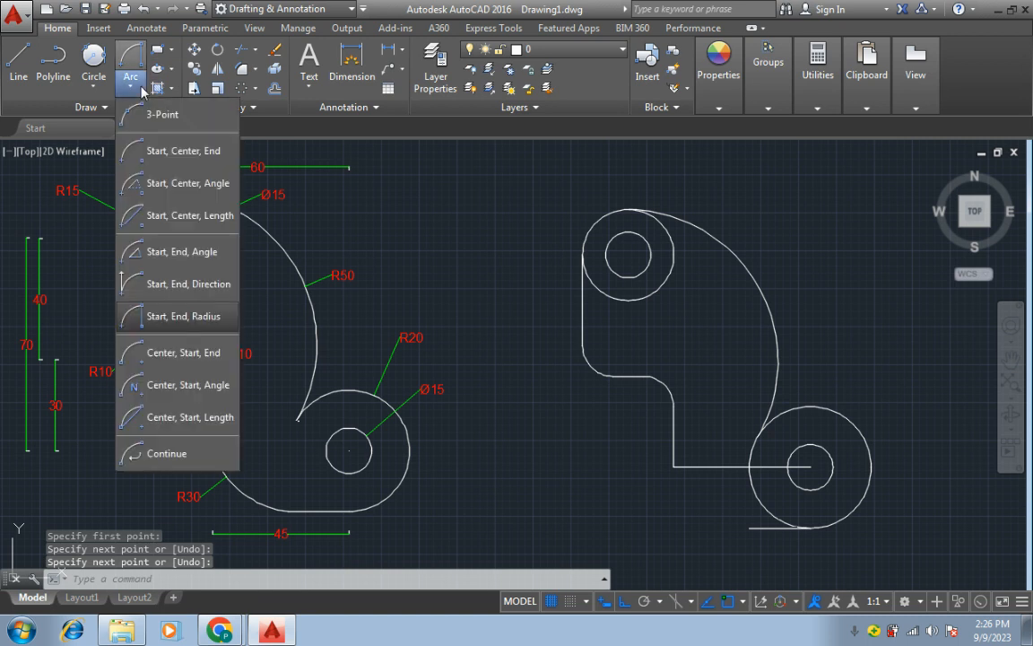
click(179, 316)
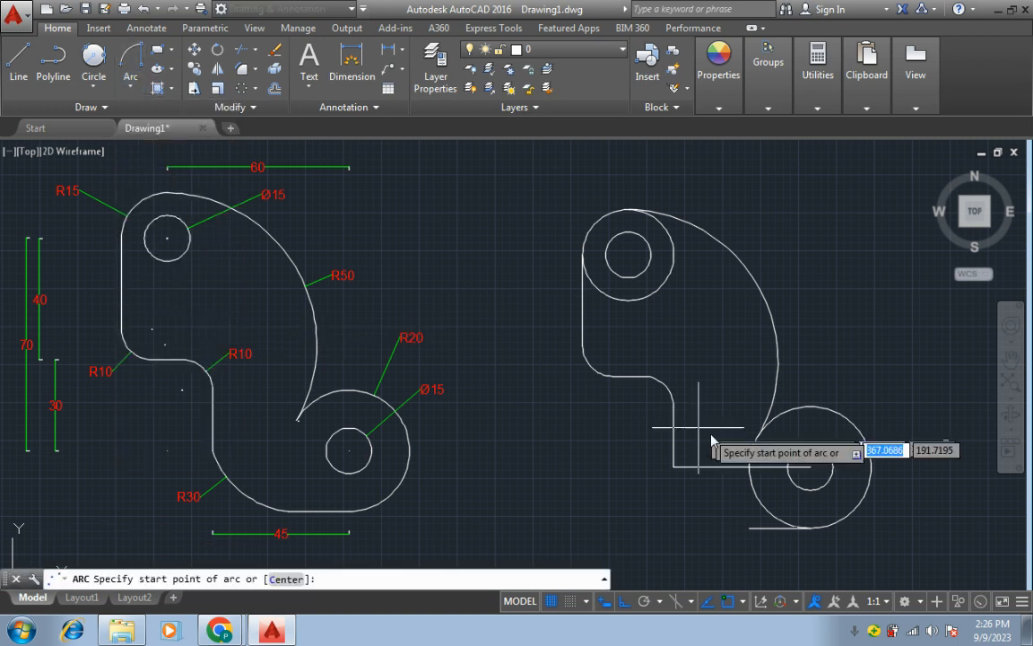
click(674, 467)
click(750, 529)
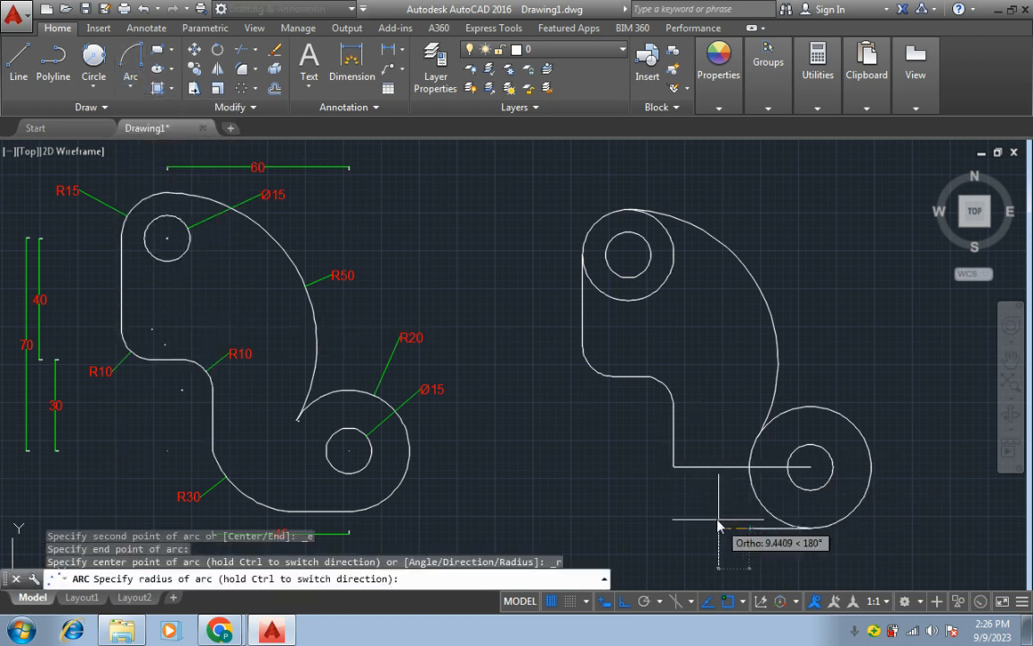
text(30)
key(Return)
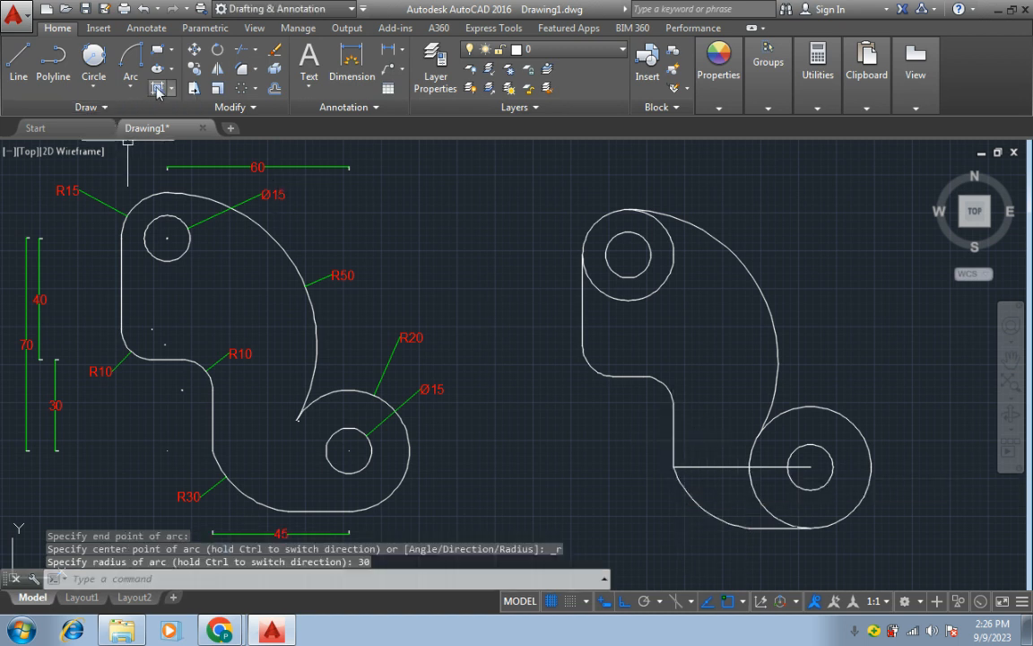
- Trim the left part of the lower outer circle inside the profile and delete the 45-long horizontal construction line
click(256, 52)
click(263, 75)
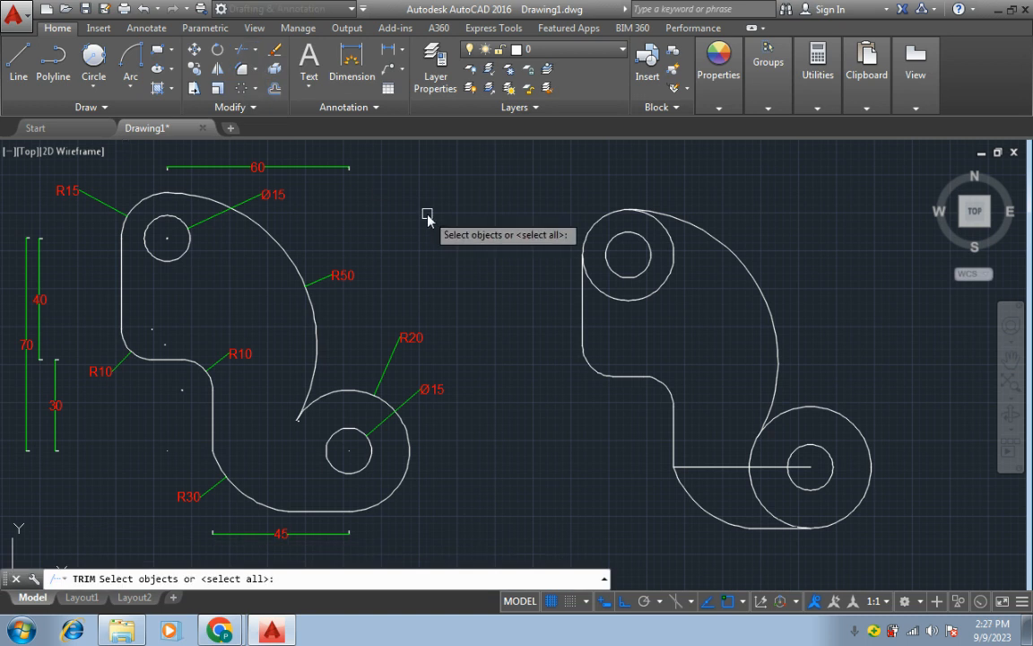
key(Return)
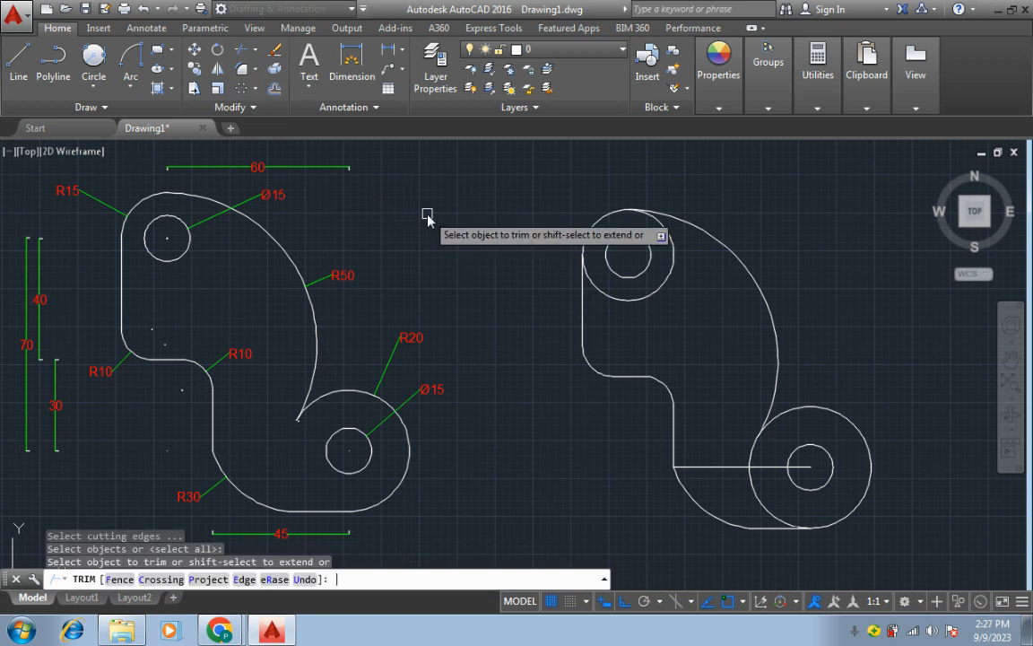
click(752, 463)
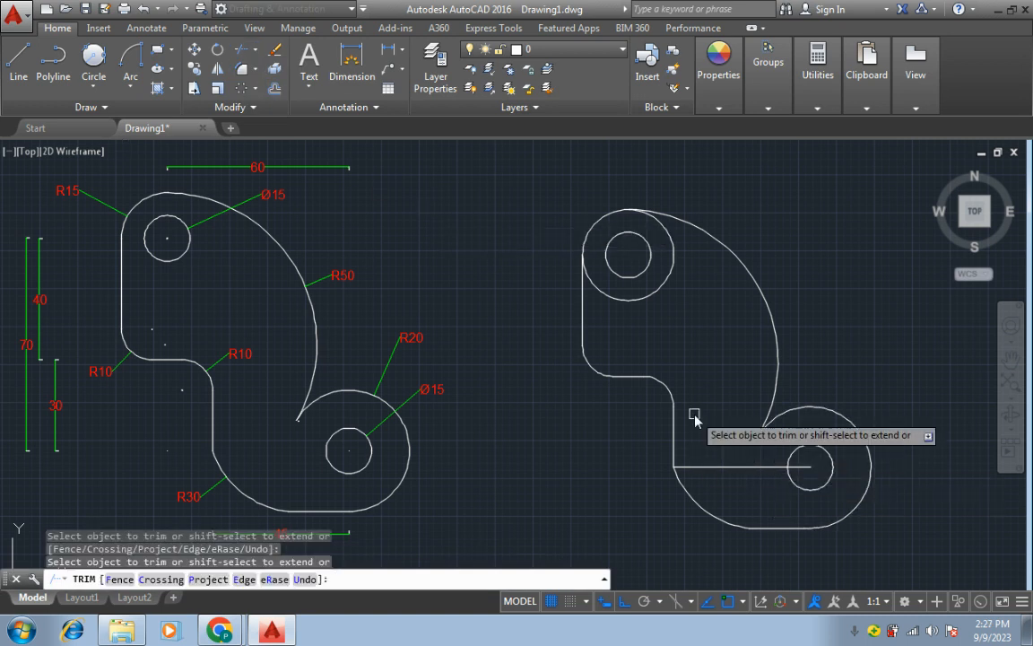
key(Escape)
click(722, 467)
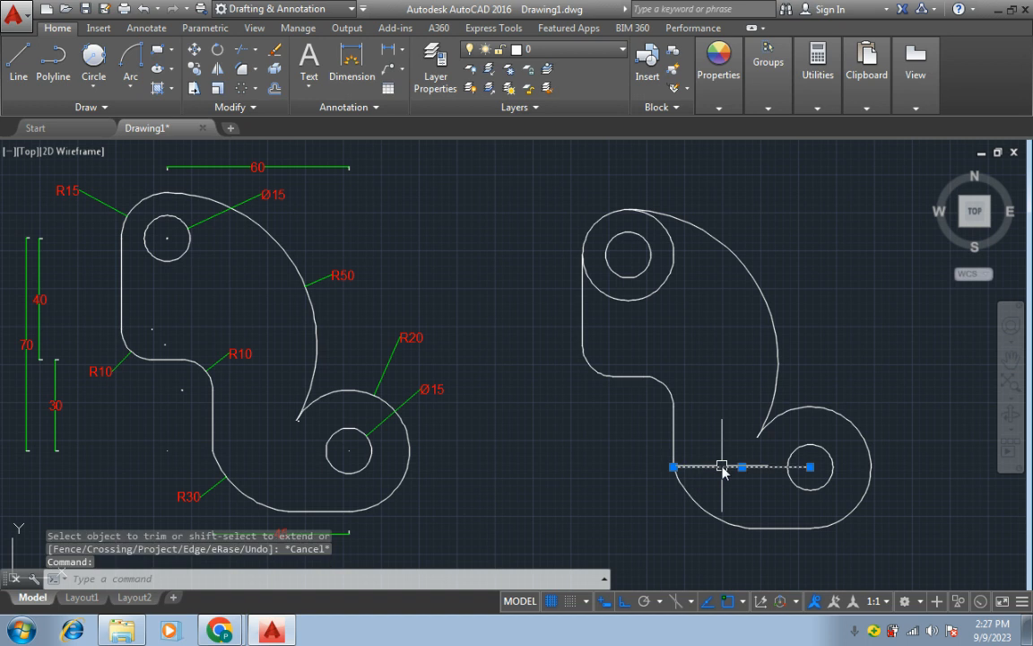
key(Delete)
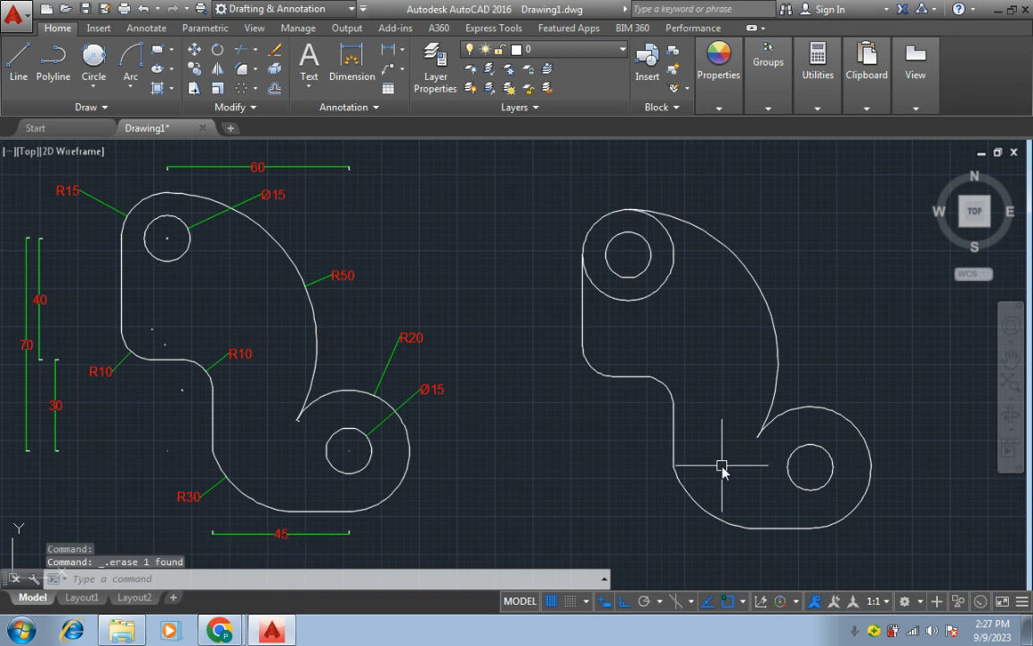
click(403, 52)
click(399, 235)
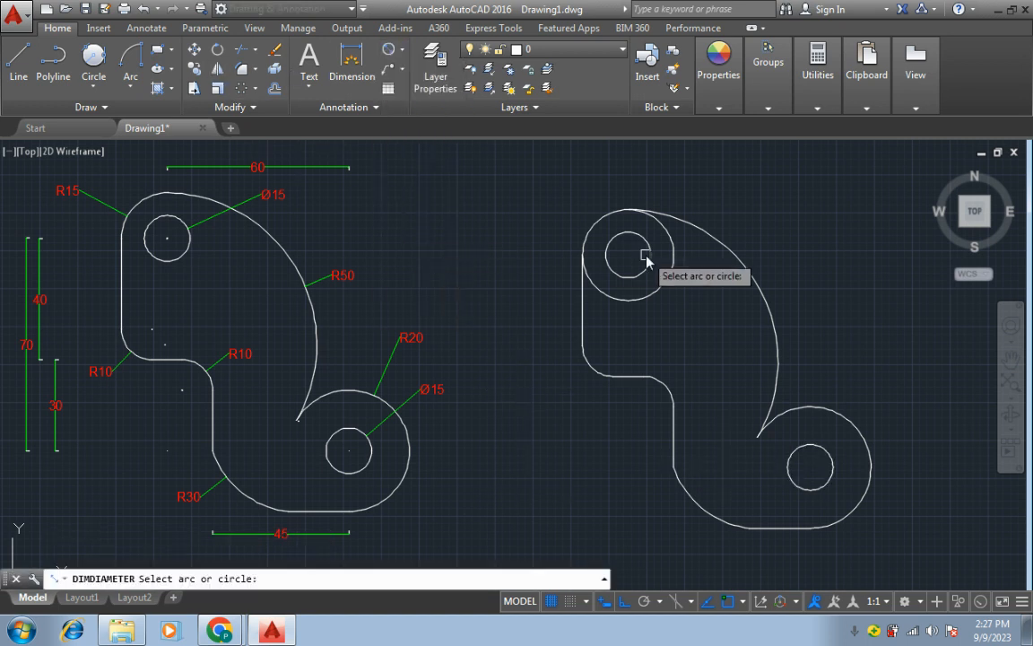
click(650, 256)
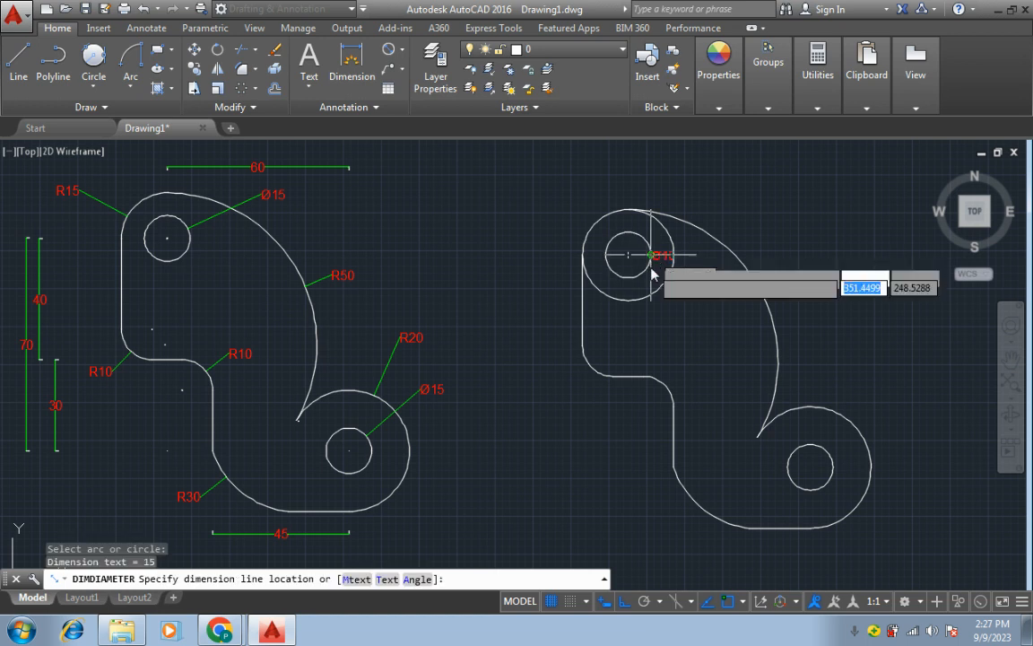
key(Escape)
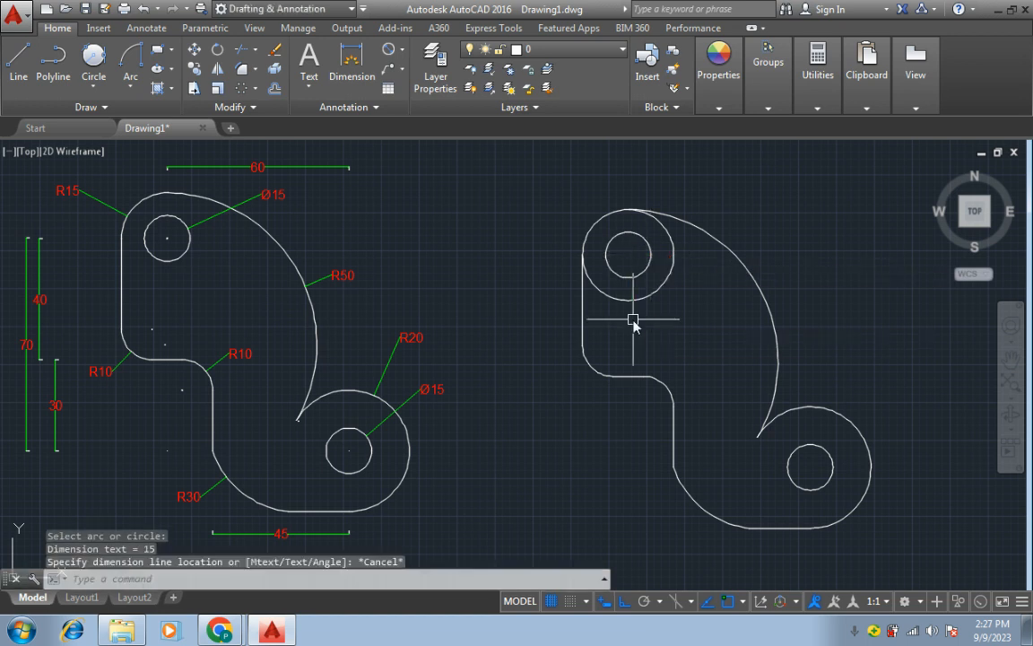
- Trim away the part of the upper outer circle that lies inside the bracket profile
click(255, 54)
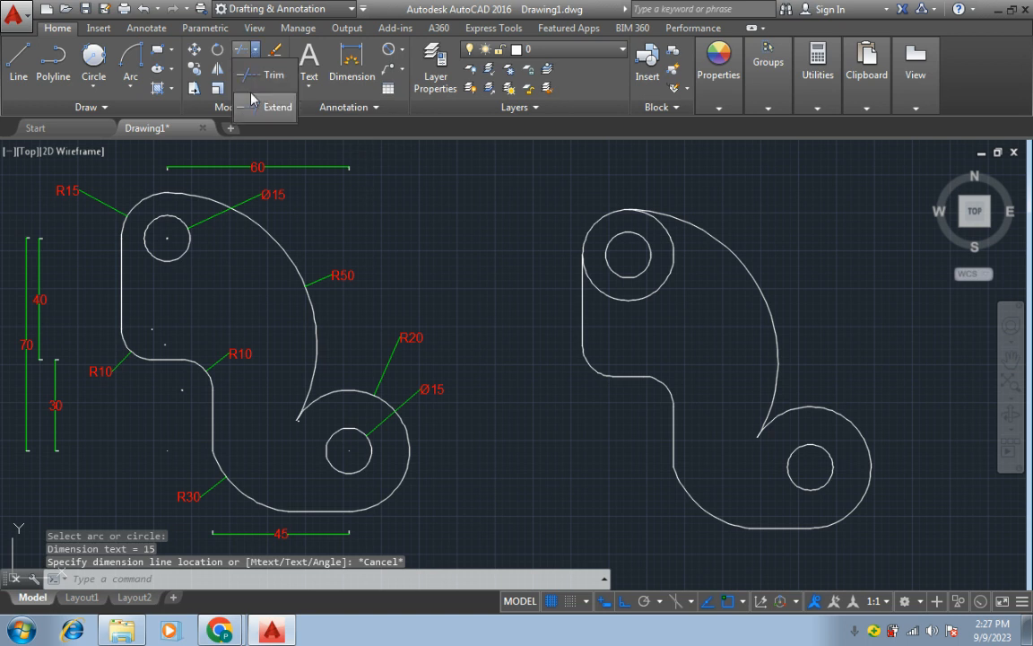
click(227, 77)
key(Return)
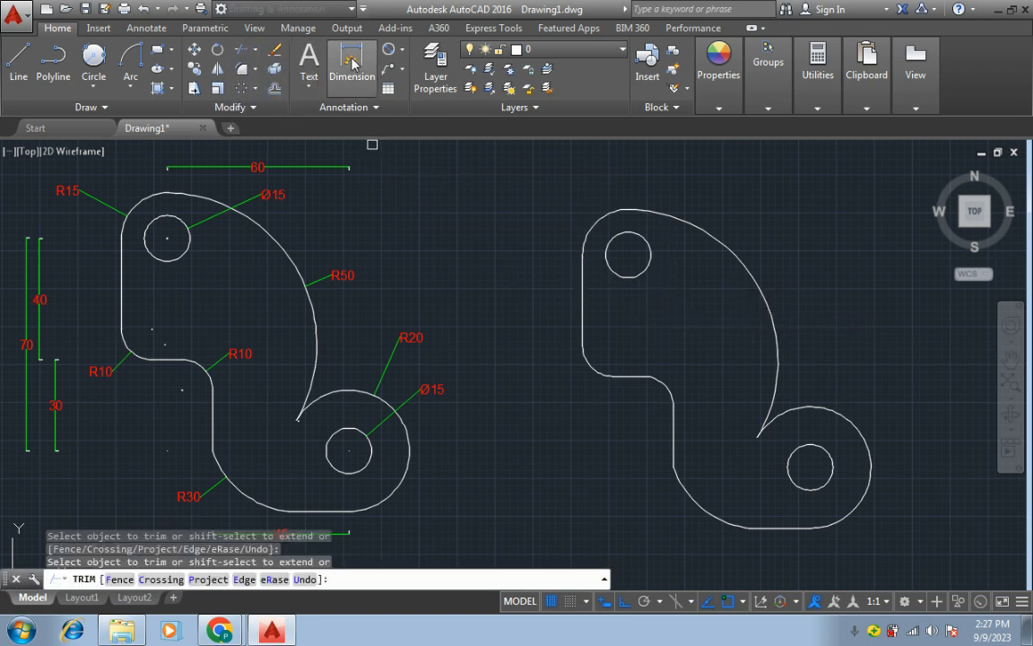
- Add diameter dimensions to the upper and lower holes, placing each text outside the profile to the upper right
click(401, 51)
click(415, 246)
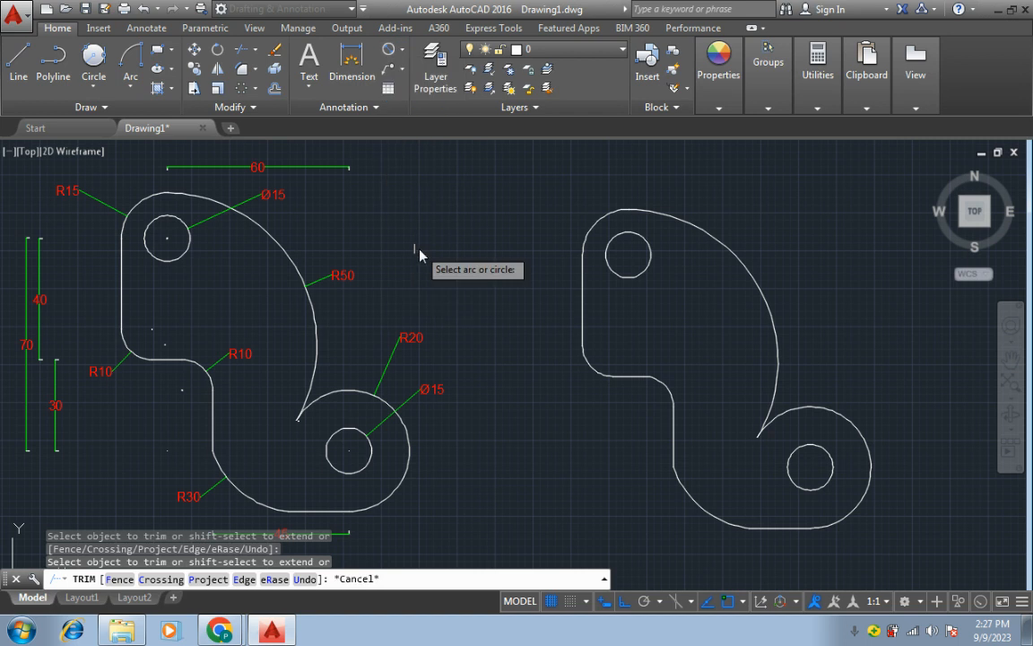
click(643, 240)
click(708, 207)
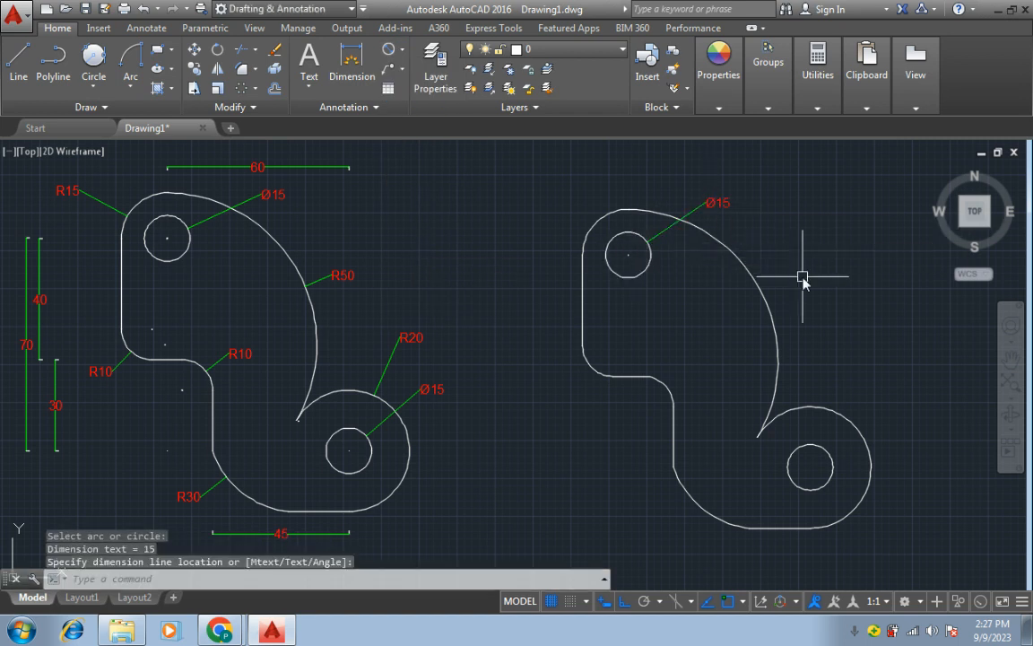
key(Return)
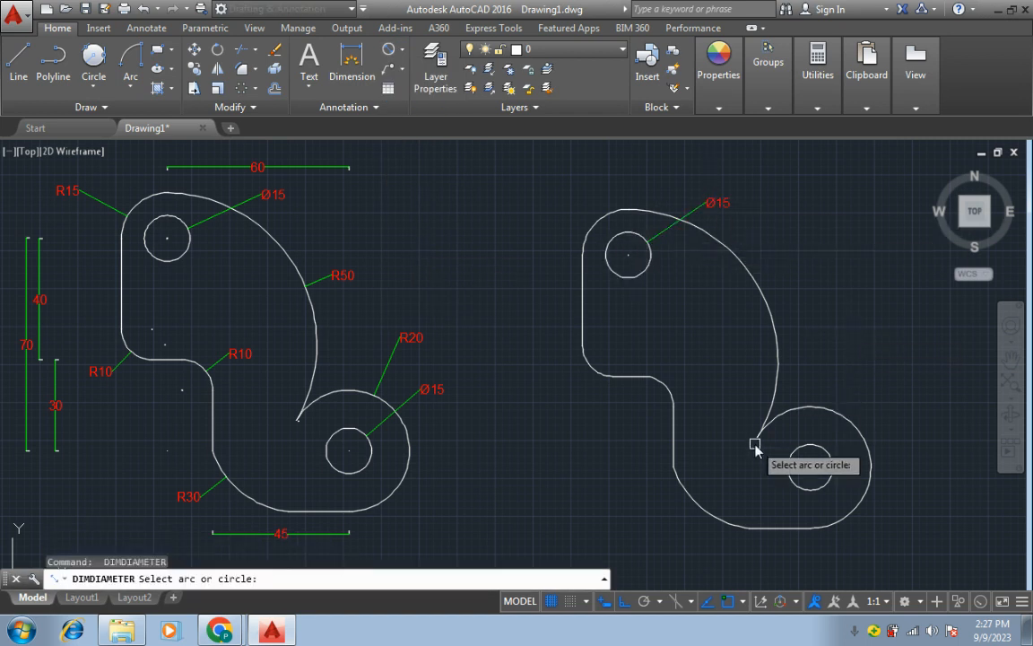
click(818, 447)
click(856, 396)
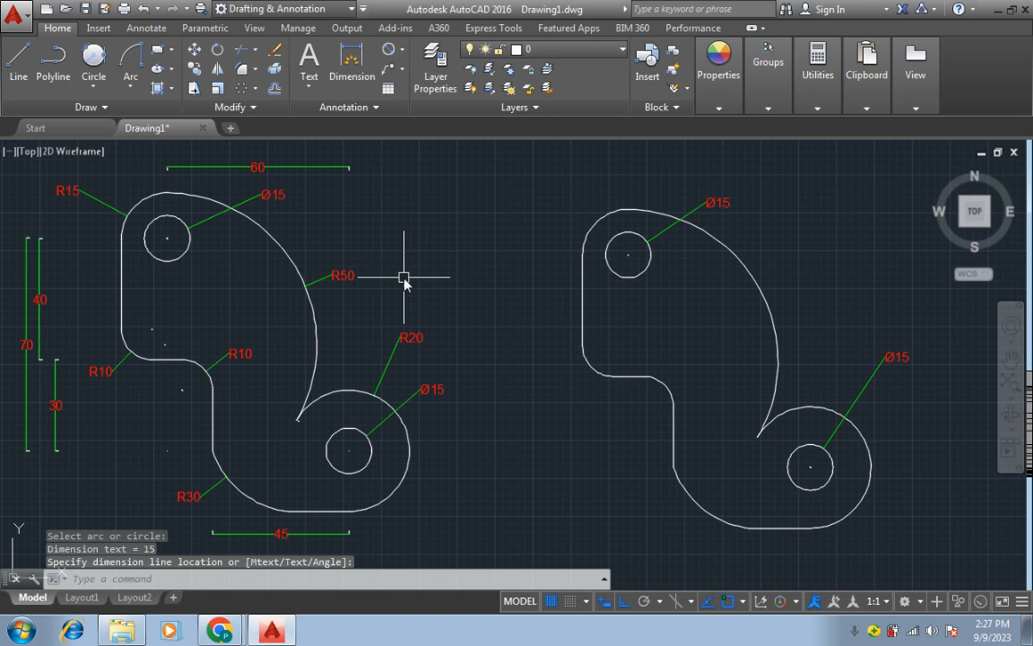
- Add radius dimensions to the profile's upper-left arc and the large right-hand arc, with the texts outside the profile
click(401, 49)
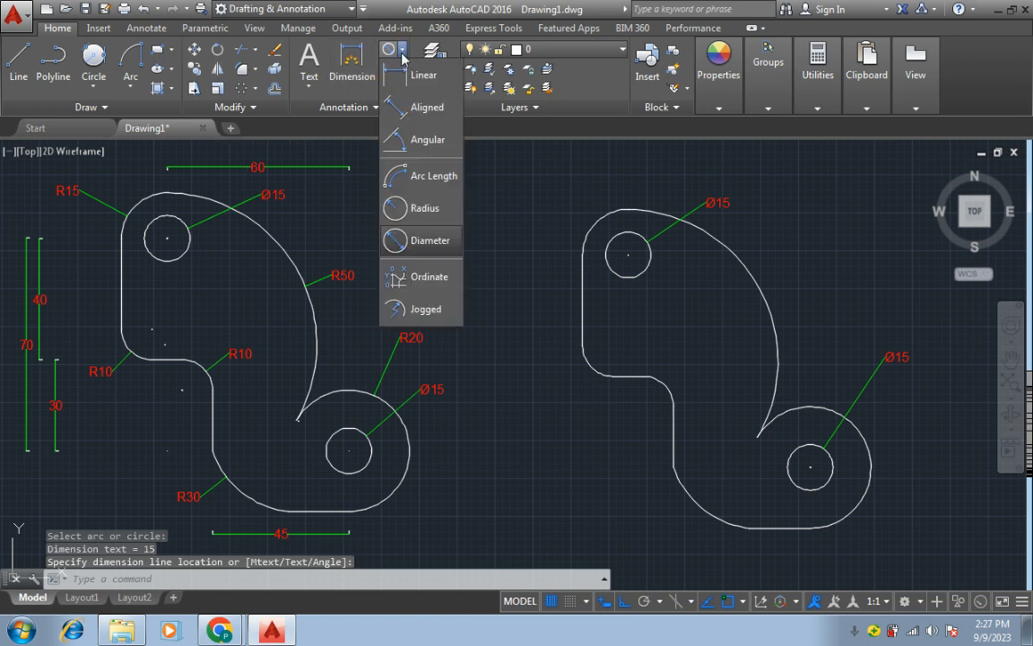
click(421, 208)
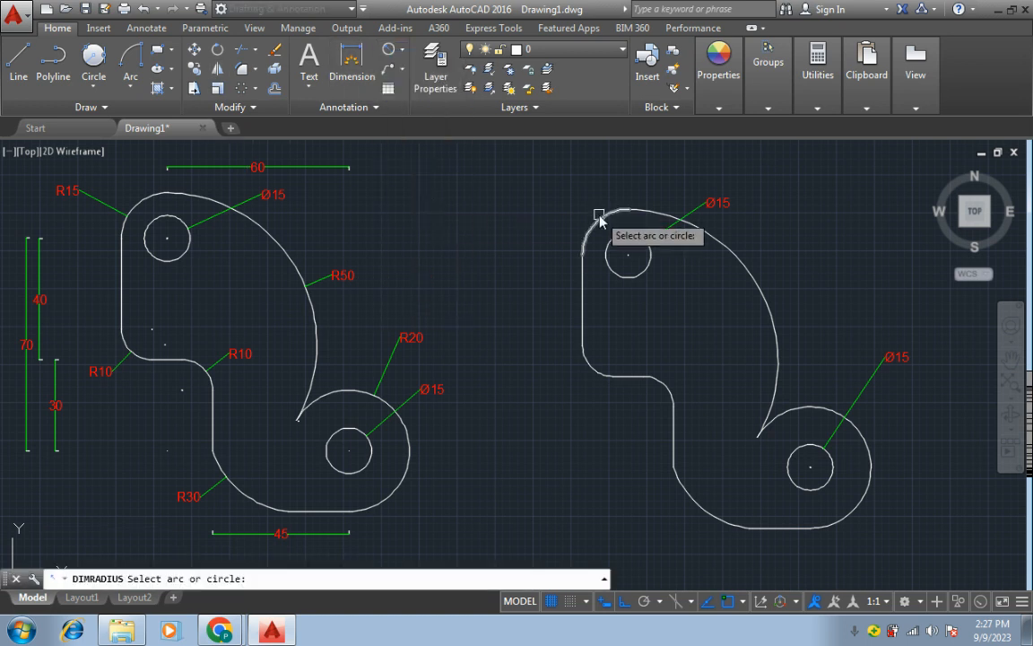
click(603, 222)
click(537, 206)
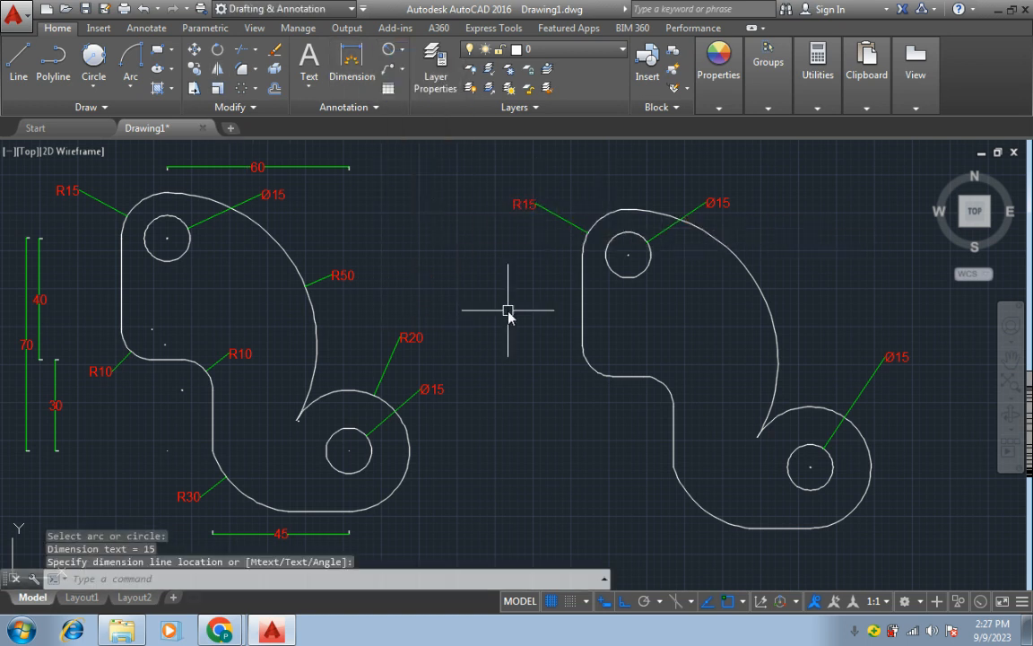
key(Return)
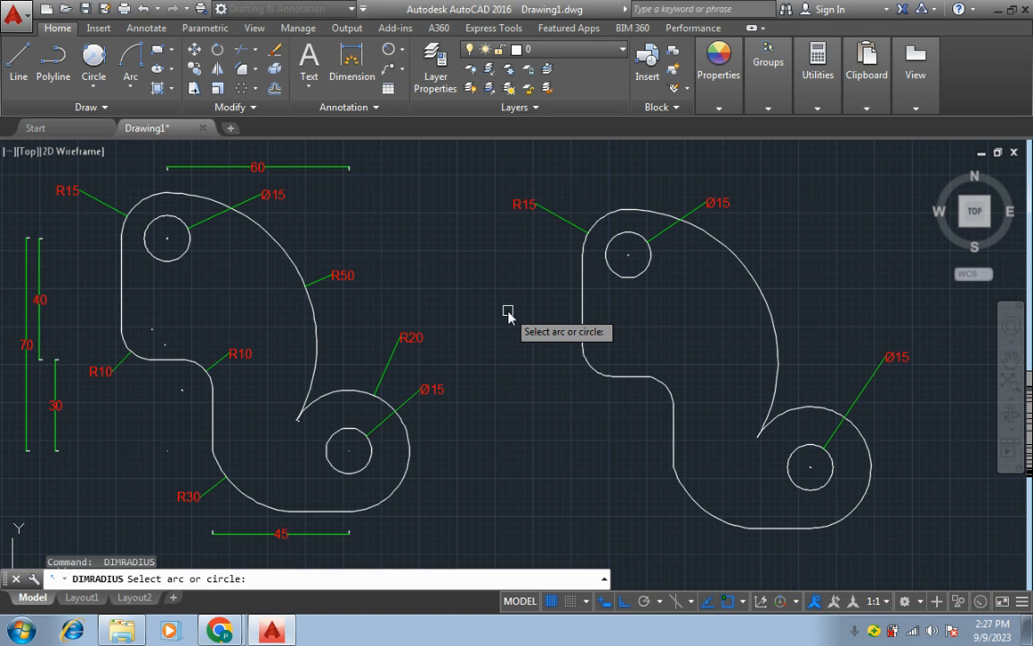
click(762, 292)
- Add radius dimensions to the arc around the lower hole and the profile's lower-left arc, with the texts outside
key(Return)
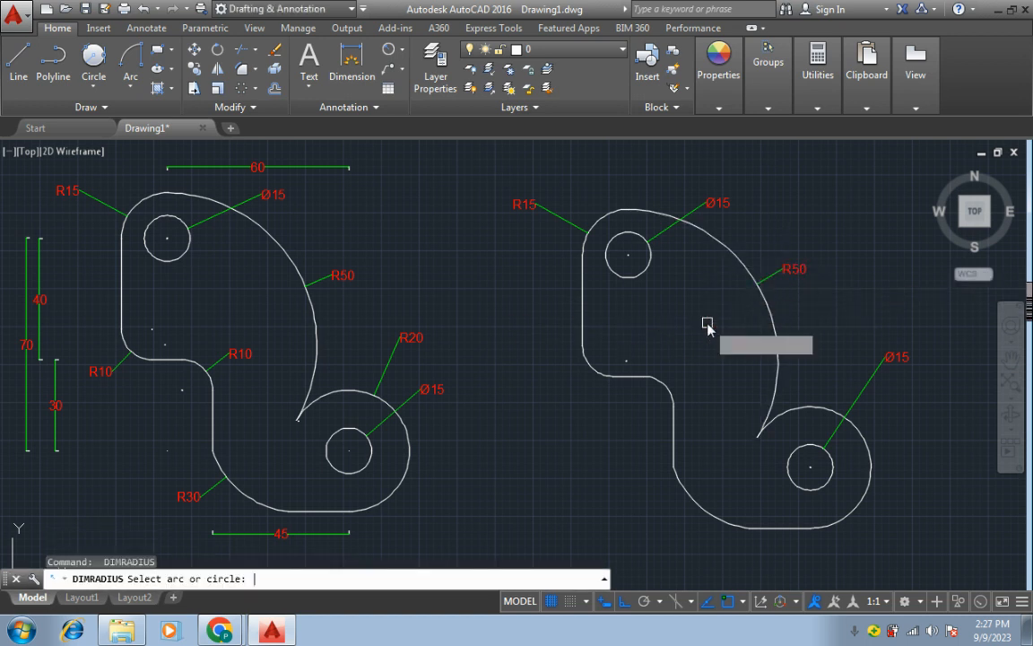
click(823, 409)
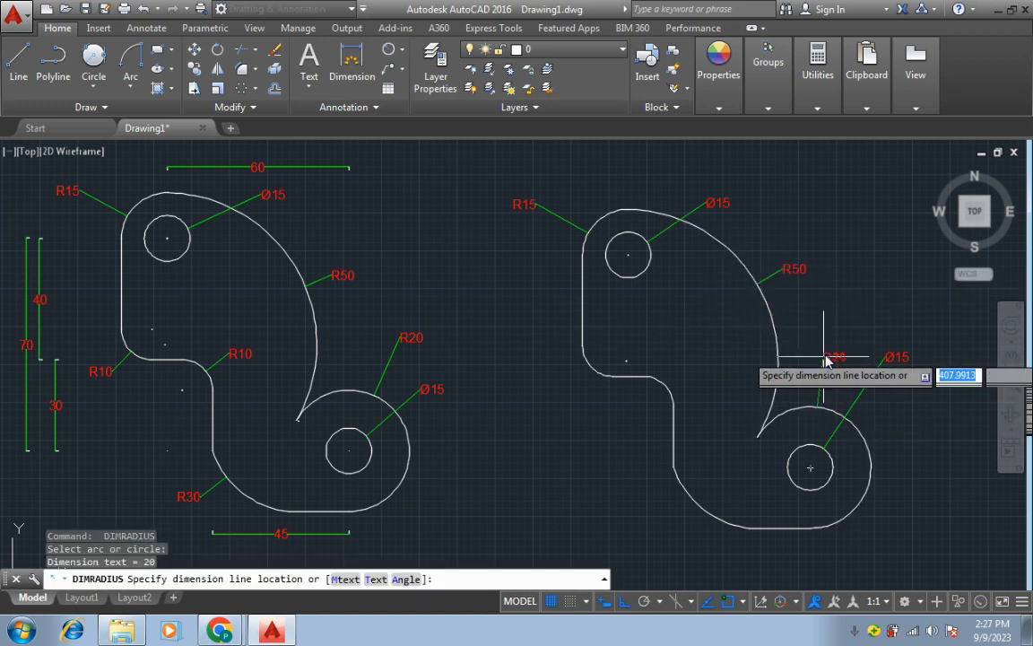
click(827, 358)
key(Return)
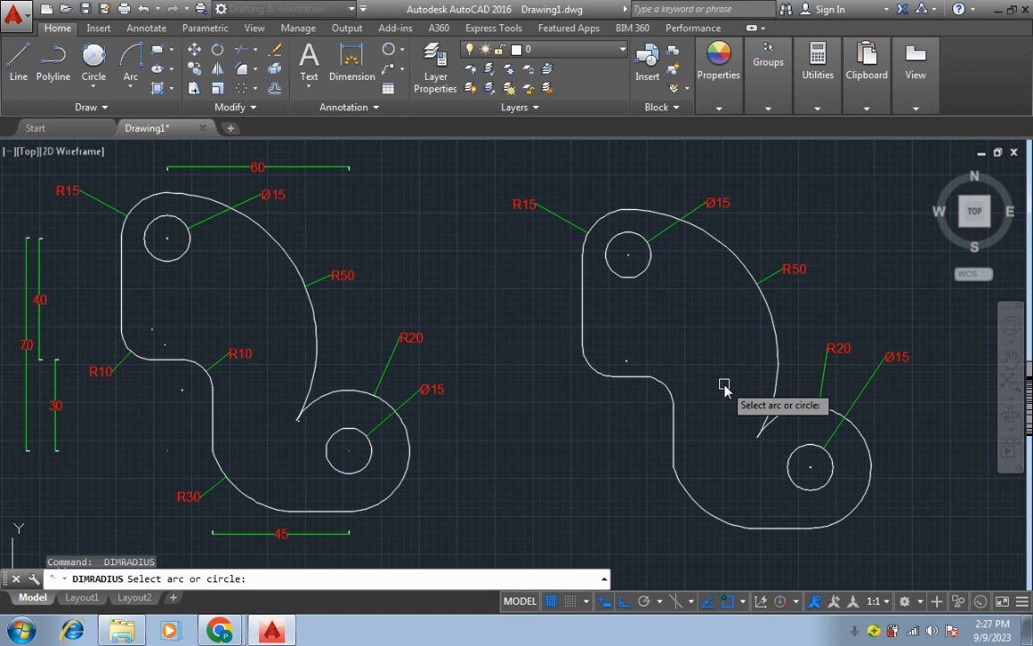
click(687, 505)
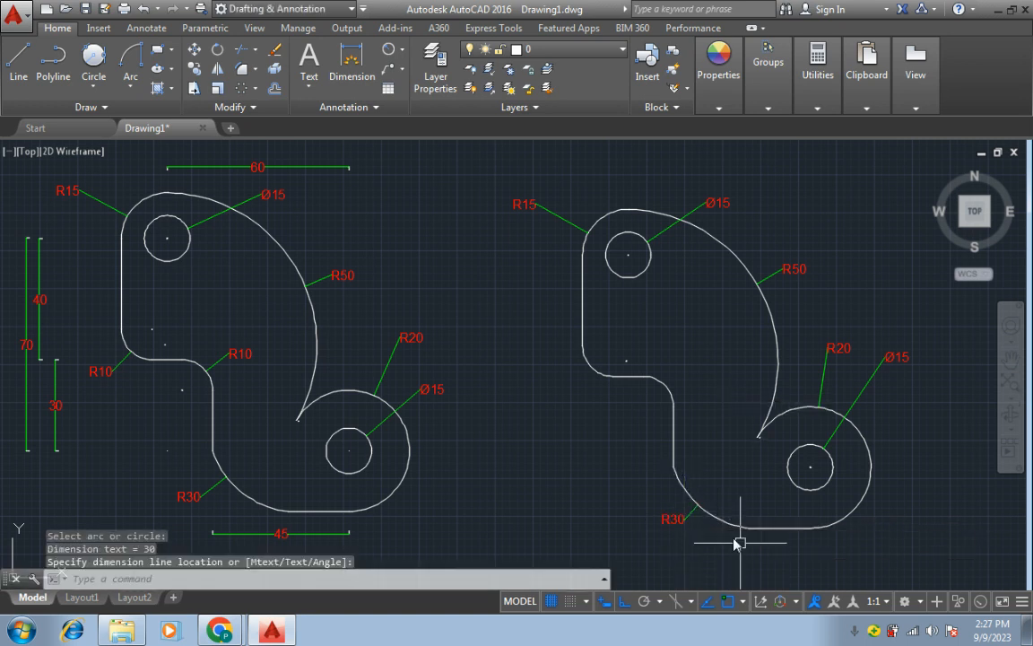
click(617, 488)
- Add radius dimensions to the two fillets at the ends of the short horizontal edge, right fillet first
key(Return)
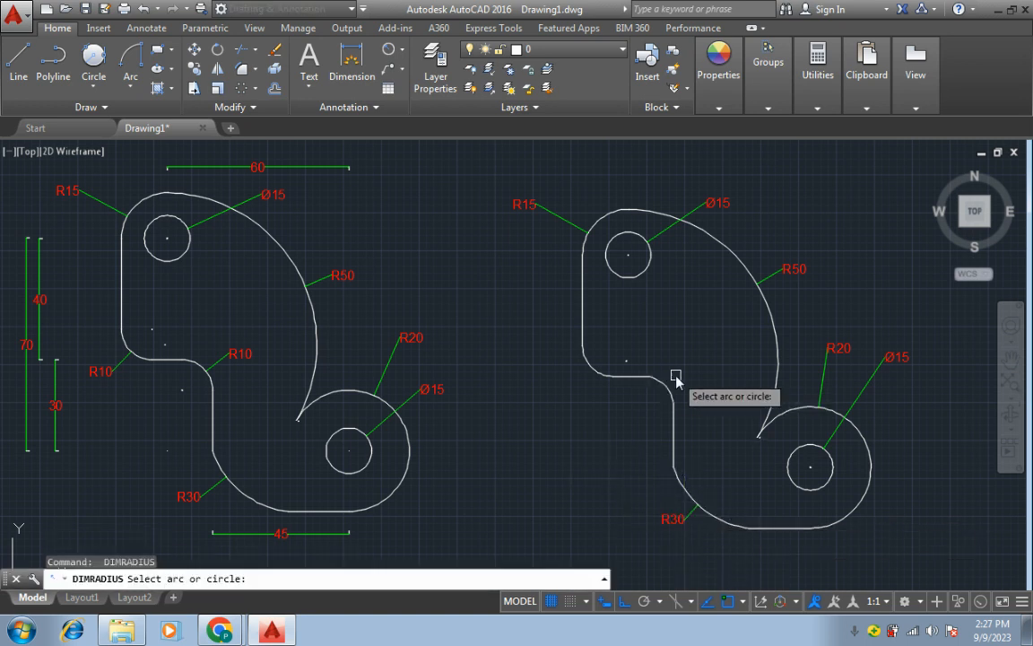
click(664, 386)
click(691, 370)
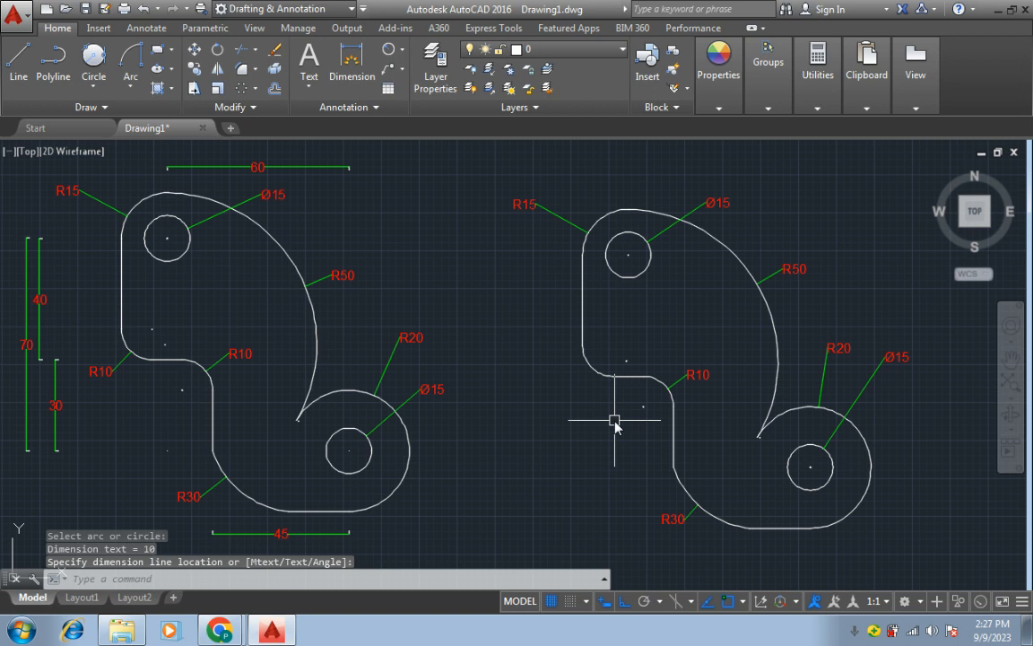
key(Return)
click(591, 366)
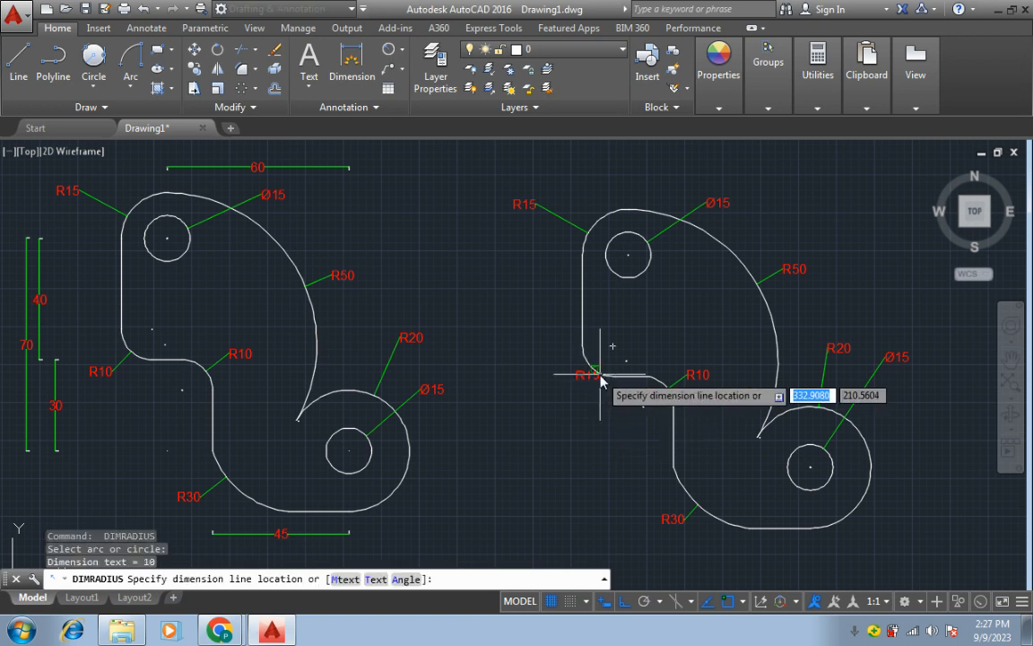
click(570, 381)
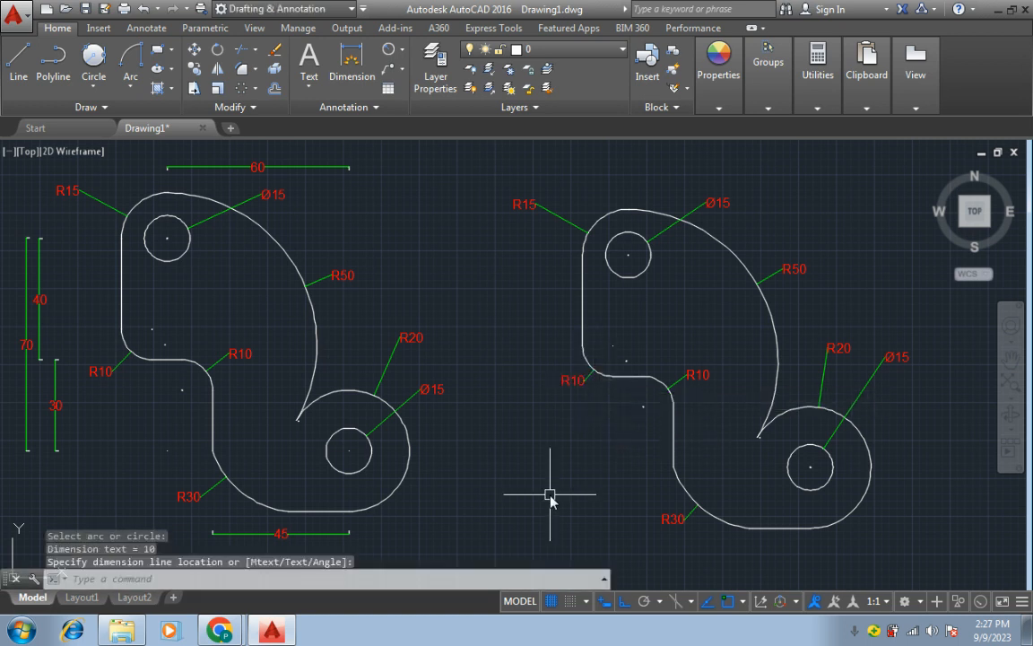
- Add a vertical linear dimension from the upper hole's centre to the short horizontal edge, placed left of the profile
click(402, 69)
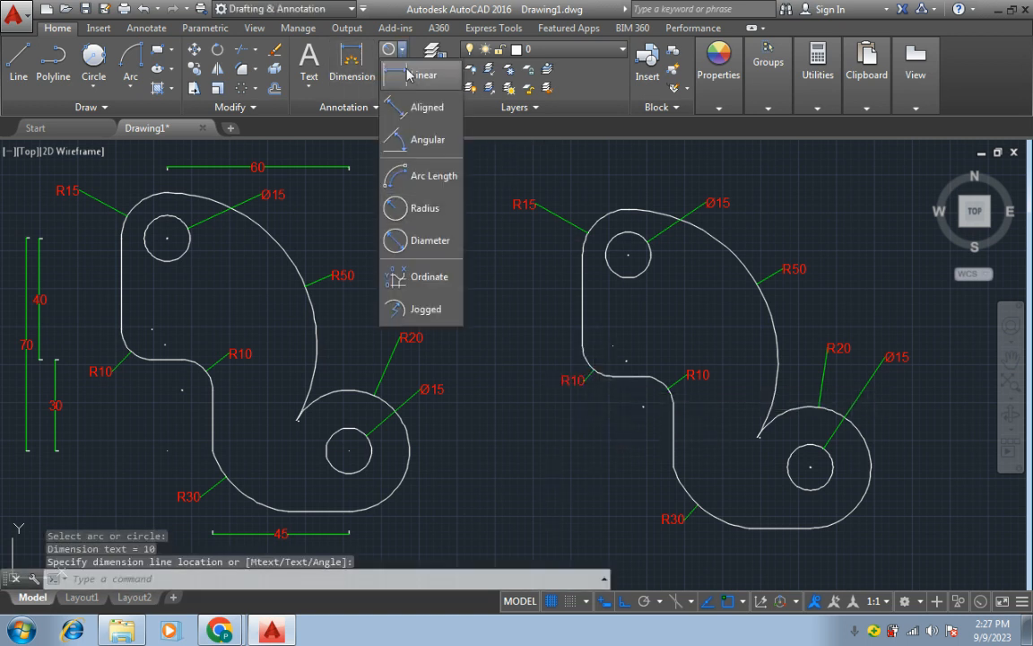
click(407, 77)
click(628, 256)
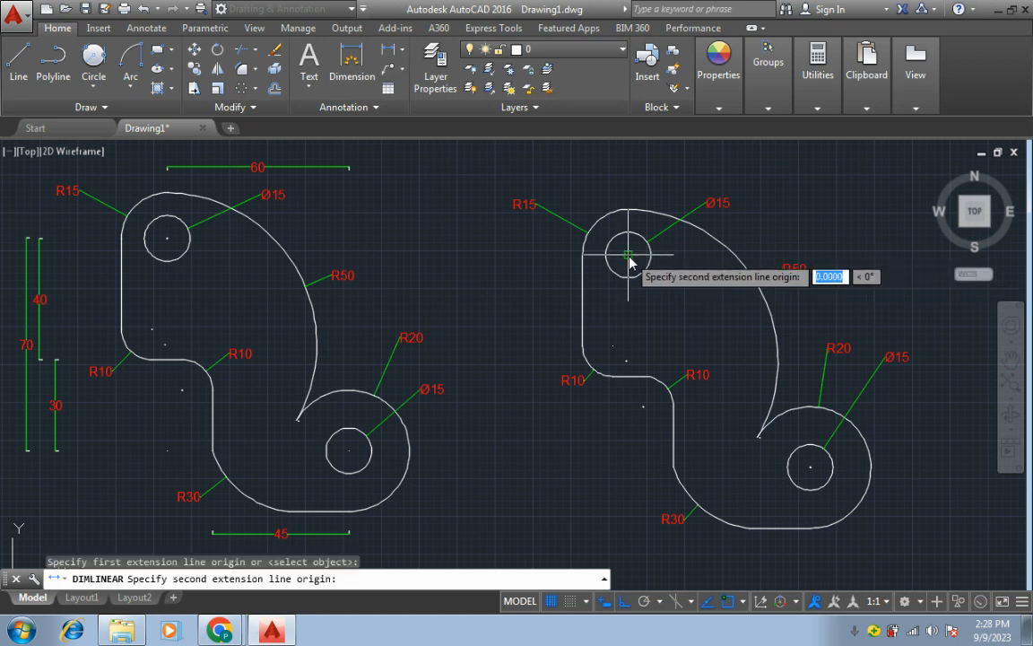
click(627, 361)
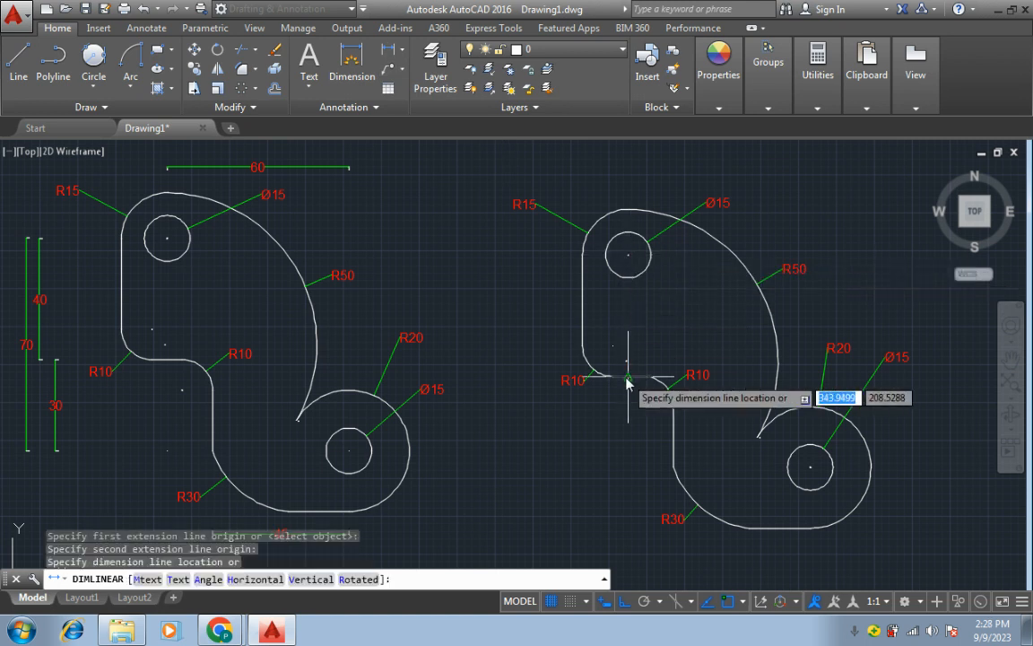
click(528, 376)
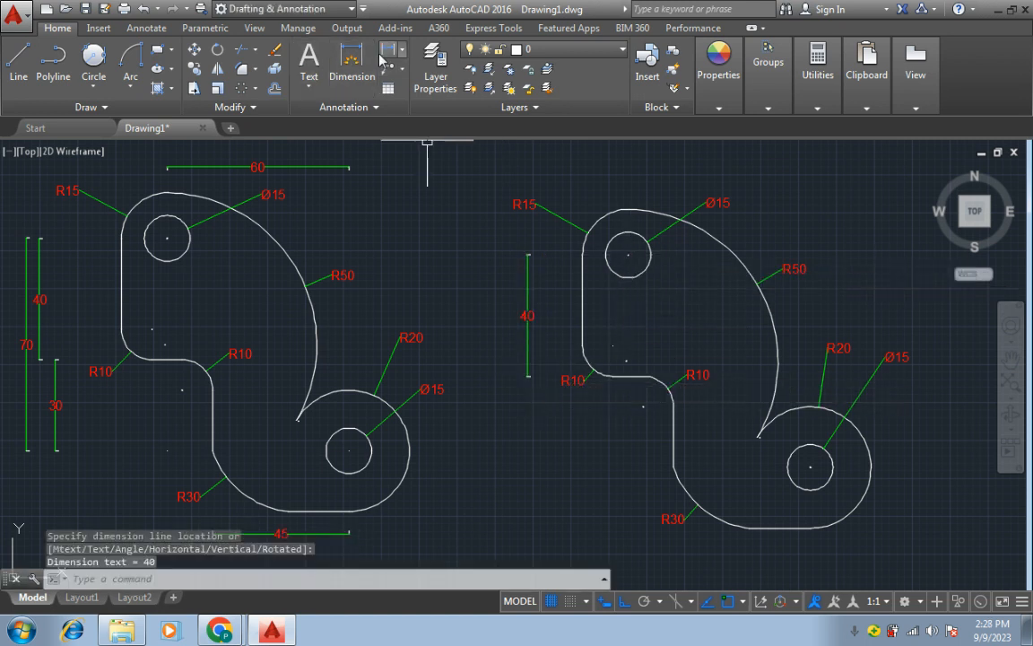
click(388, 56)
click(628, 256)
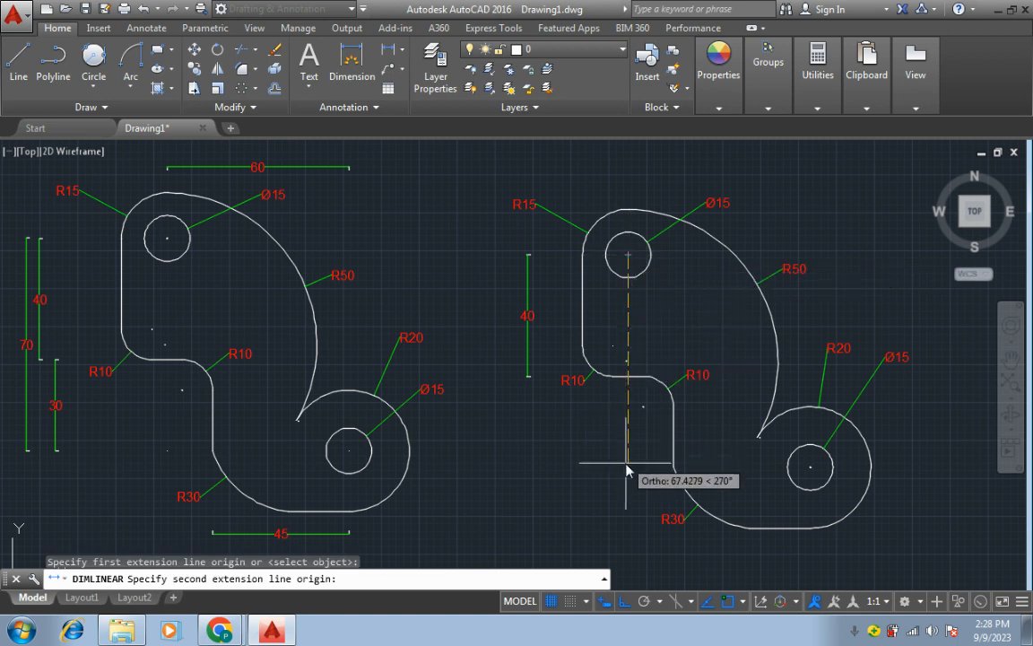
click(810, 467)
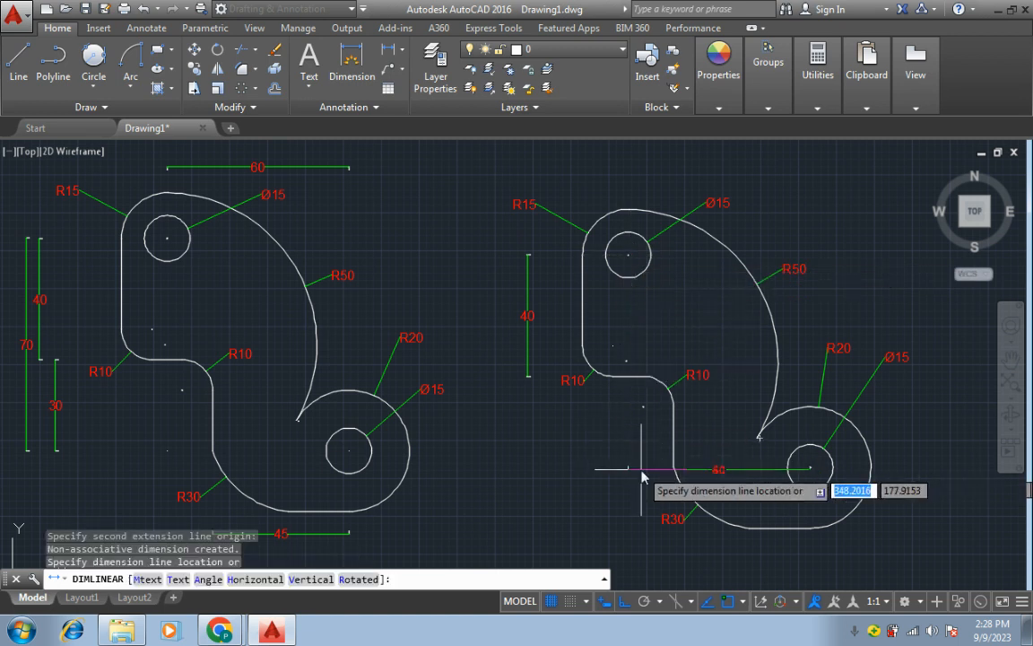
key(Escape)
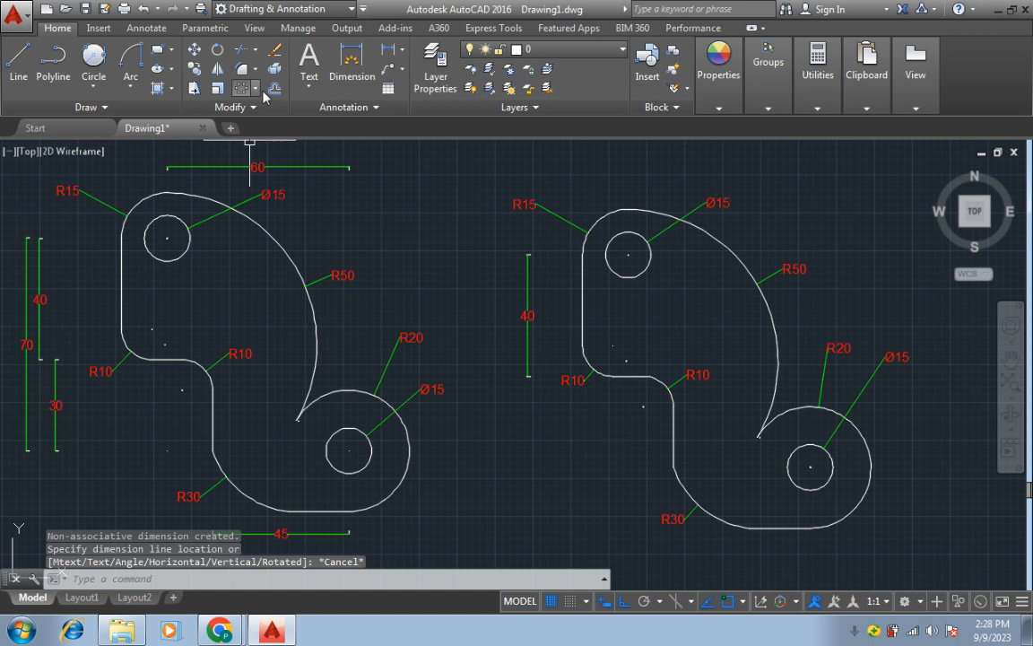
- Add a vertical linear dimension from the upper hole's centre to the lower hole's centre level, outside the existing vertical dimension
click(389, 56)
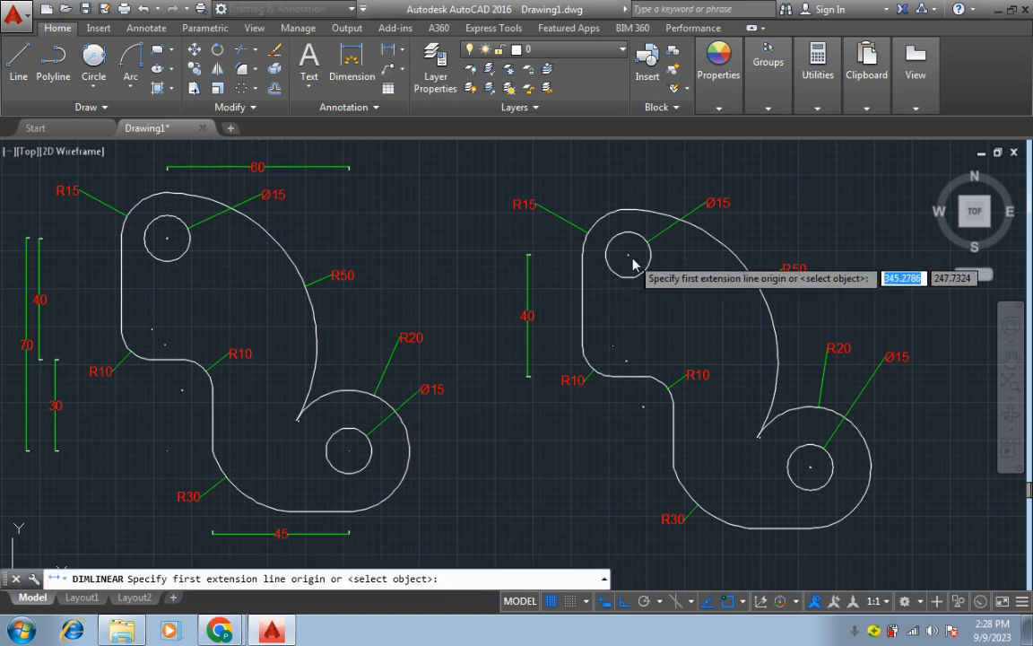
click(630, 259)
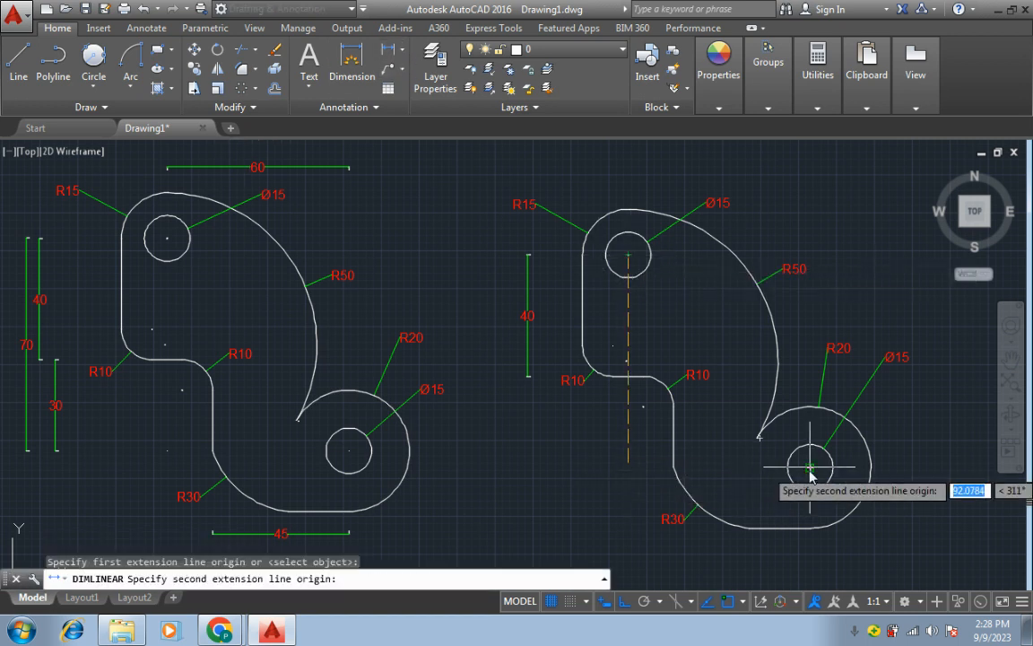
click(629, 472)
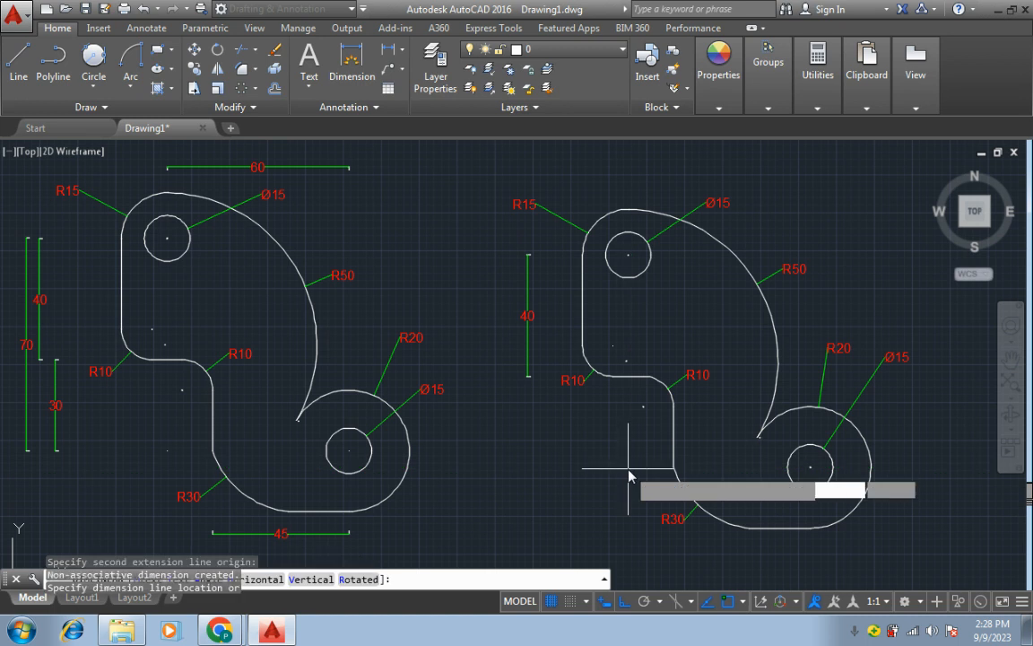
click(514, 459)
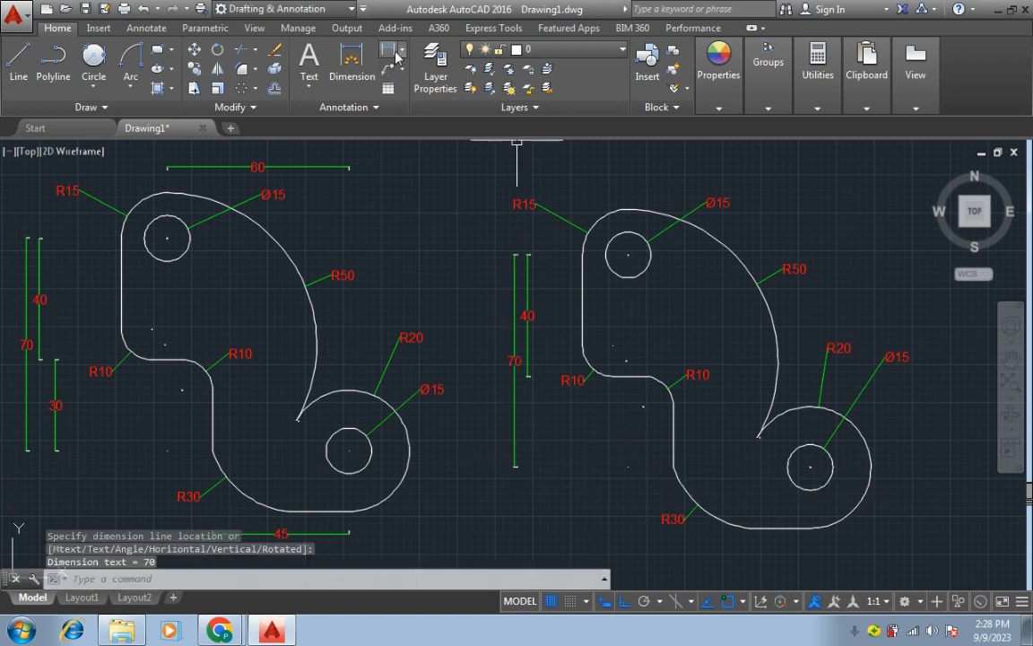
- Add a vertical linear dimension from the short horizontal edge's left end to the lower hole's centre level, left of the profile
click(392, 51)
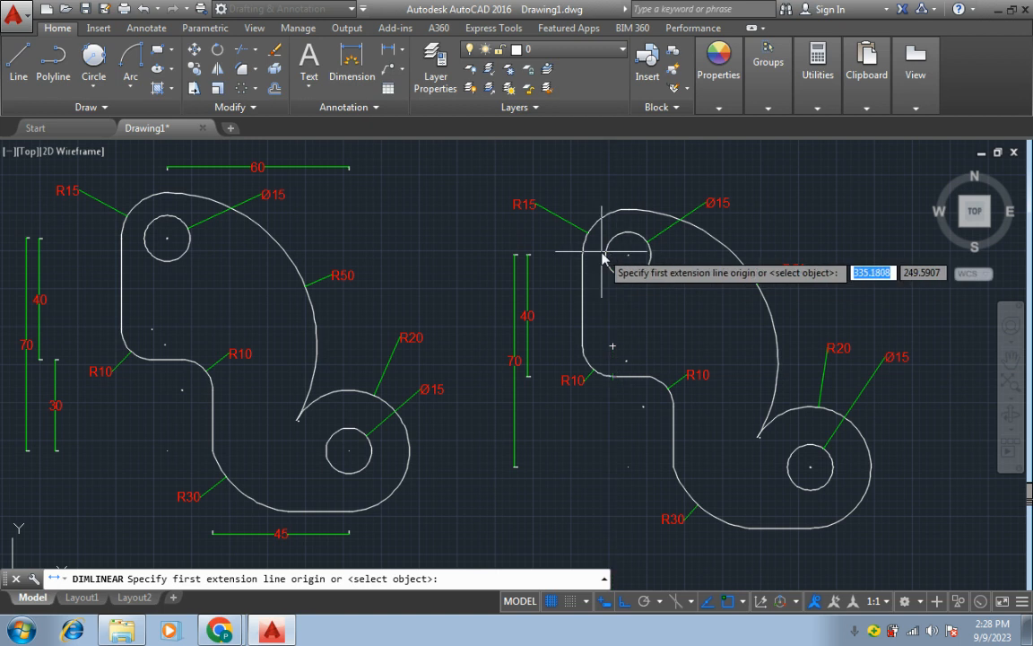
click(613, 378)
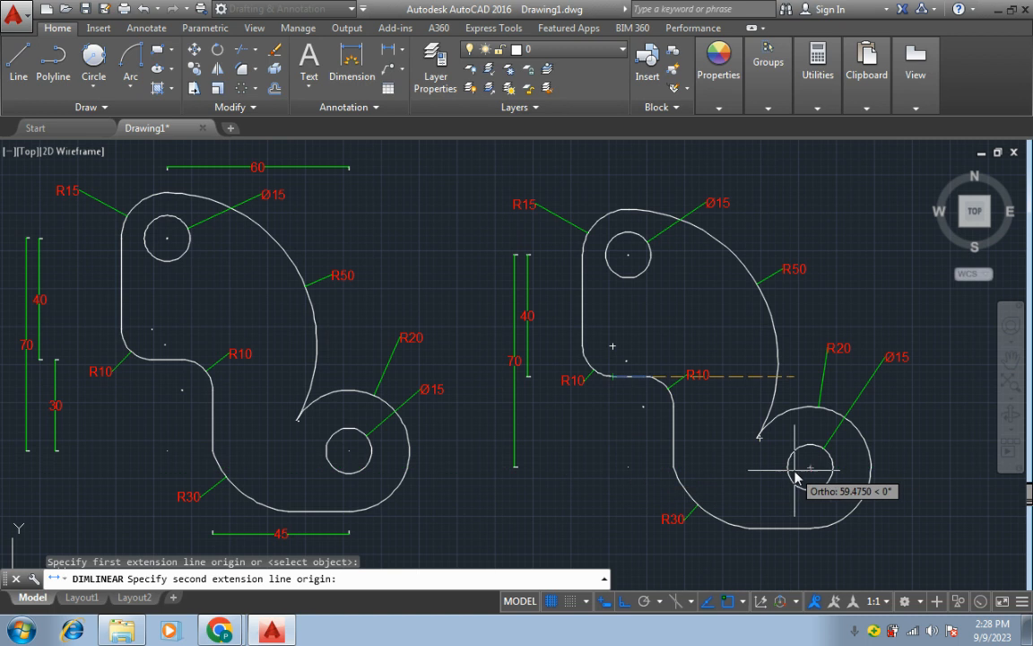
click(611, 476)
click(539, 475)
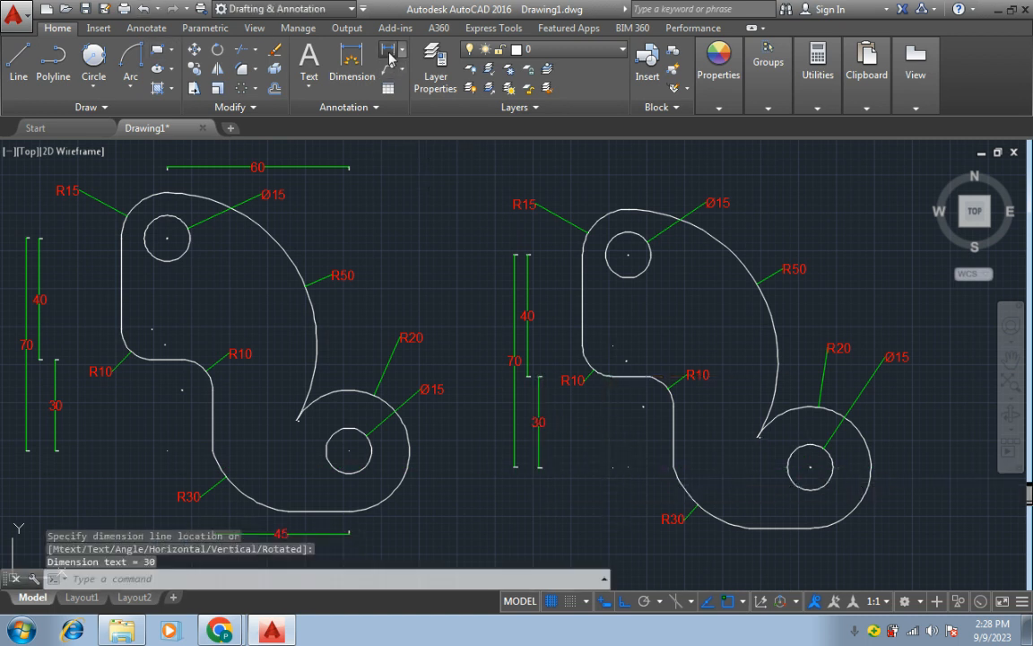
click(389, 52)
click(628, 256)
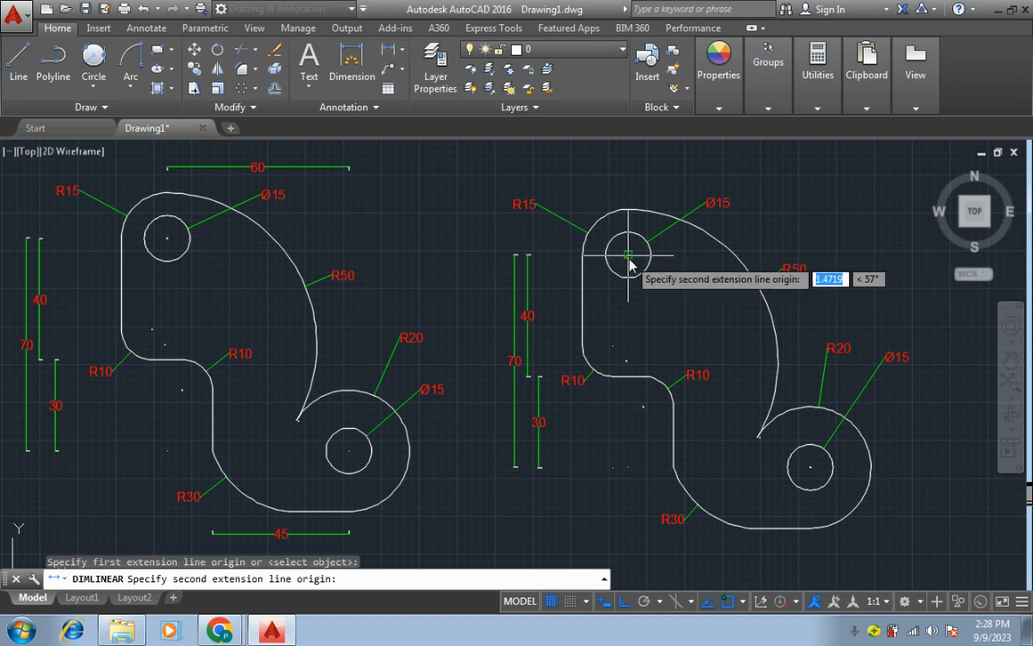
click(628, 257)
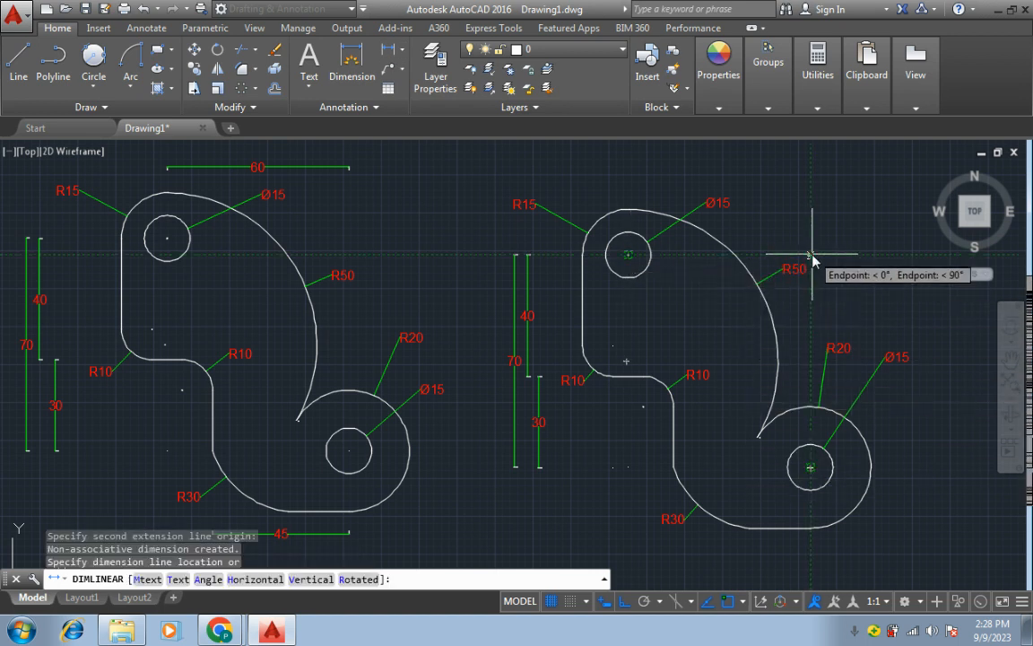
click(812, 258)
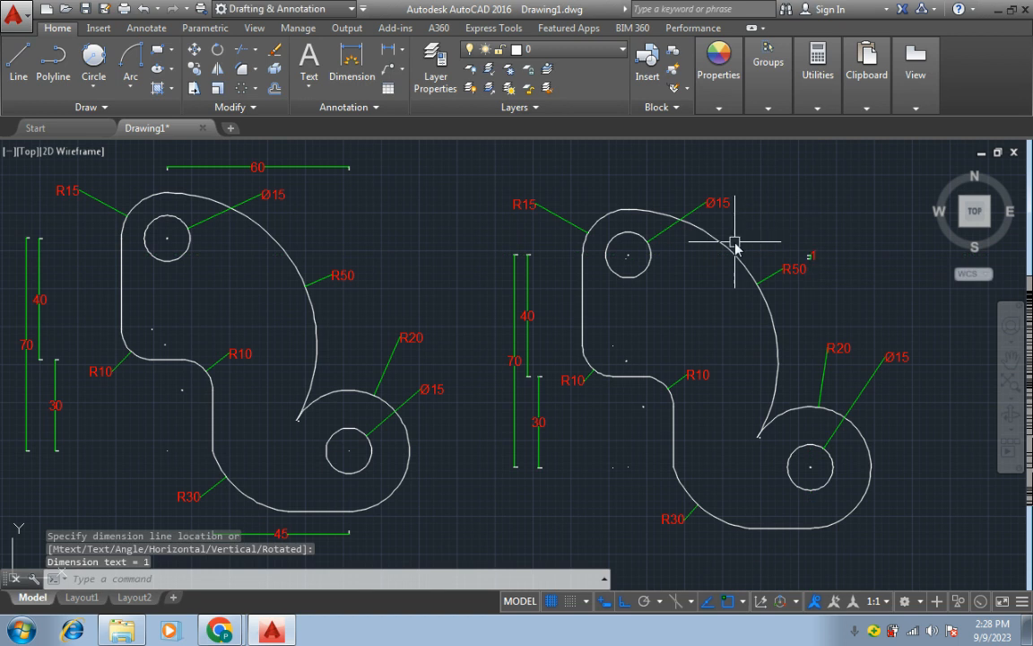
key(ctrl+z)
- Add a horizontal linear dimension from the upper hole's centre to the lower hole's centre position, with Ortho off, placed above the profile
click(388, 50)
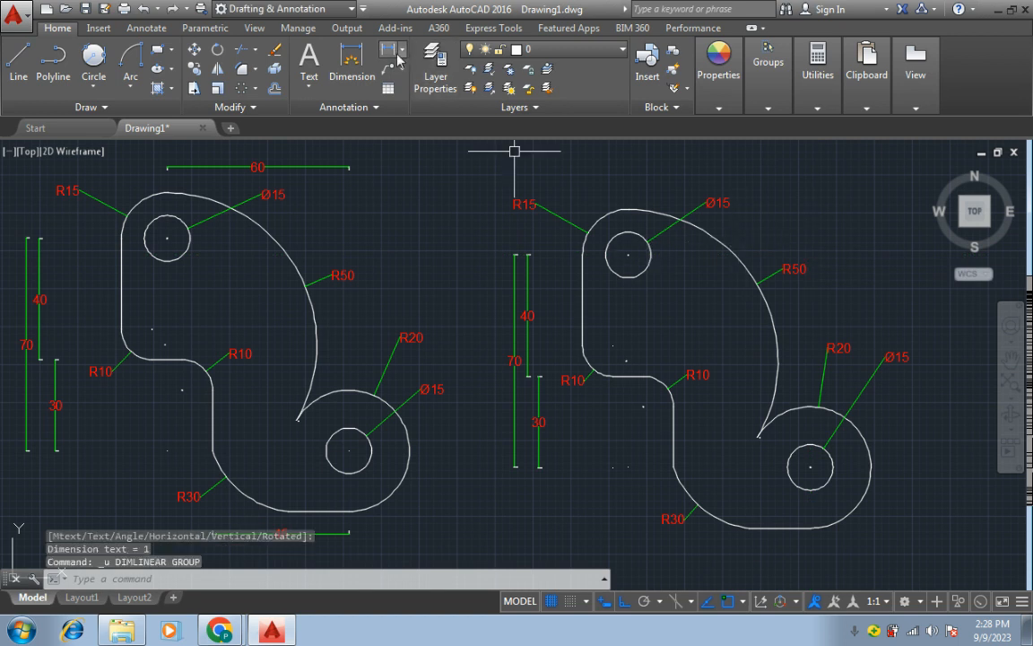
click(628, 256)
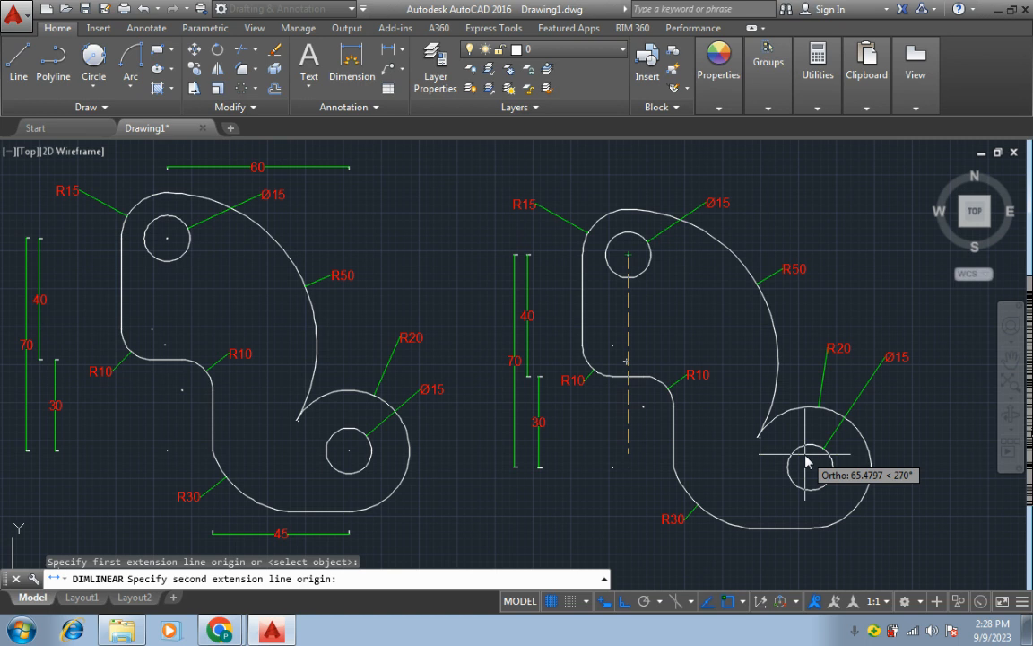
key(F8)
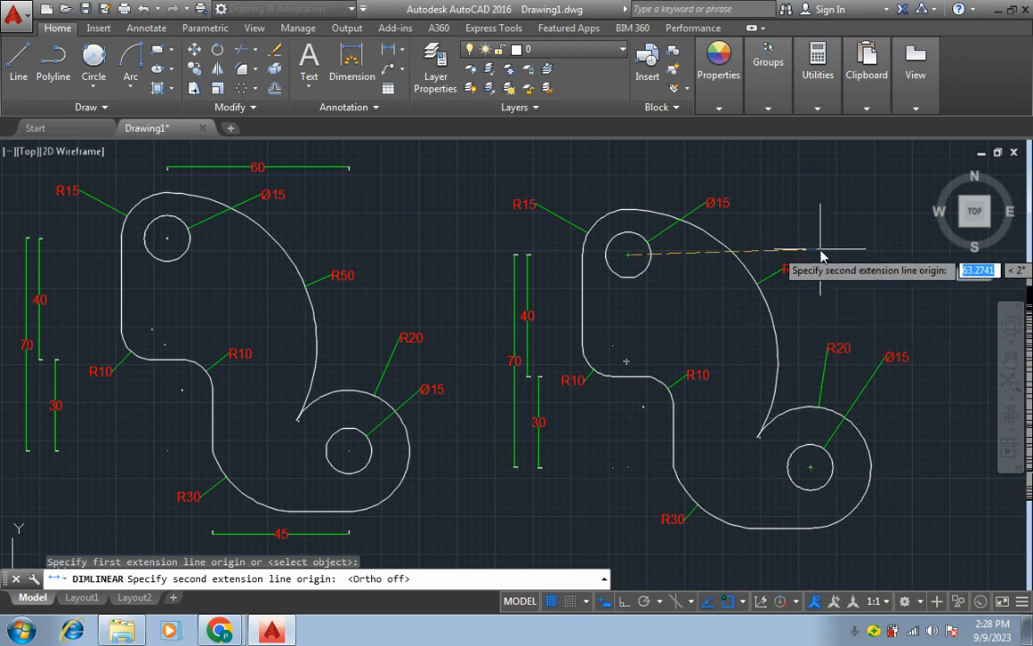
click(794, 258)
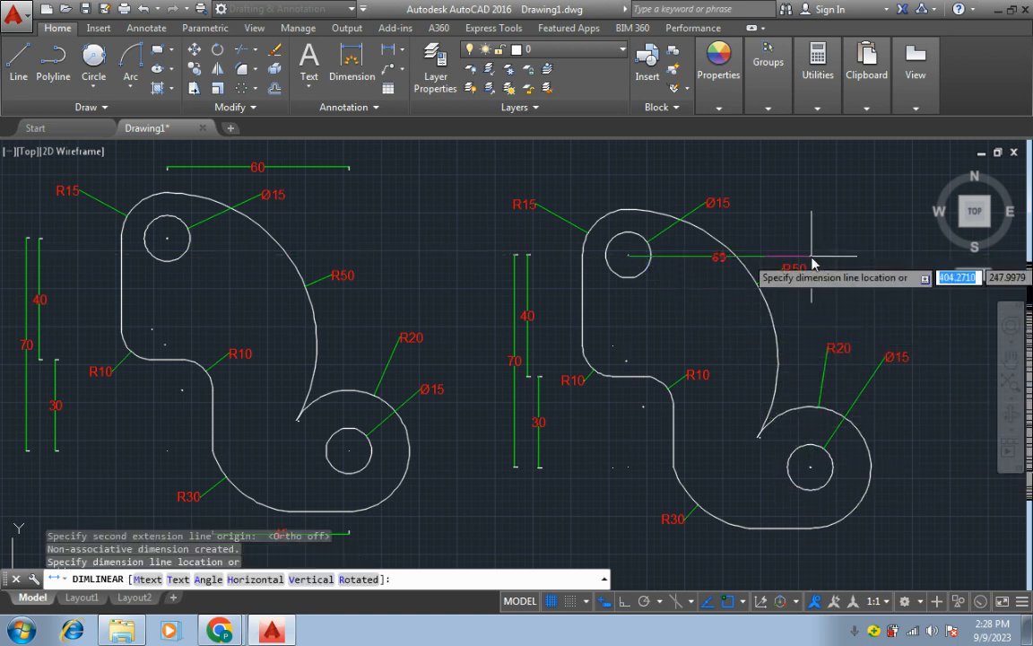
click(772, 173)
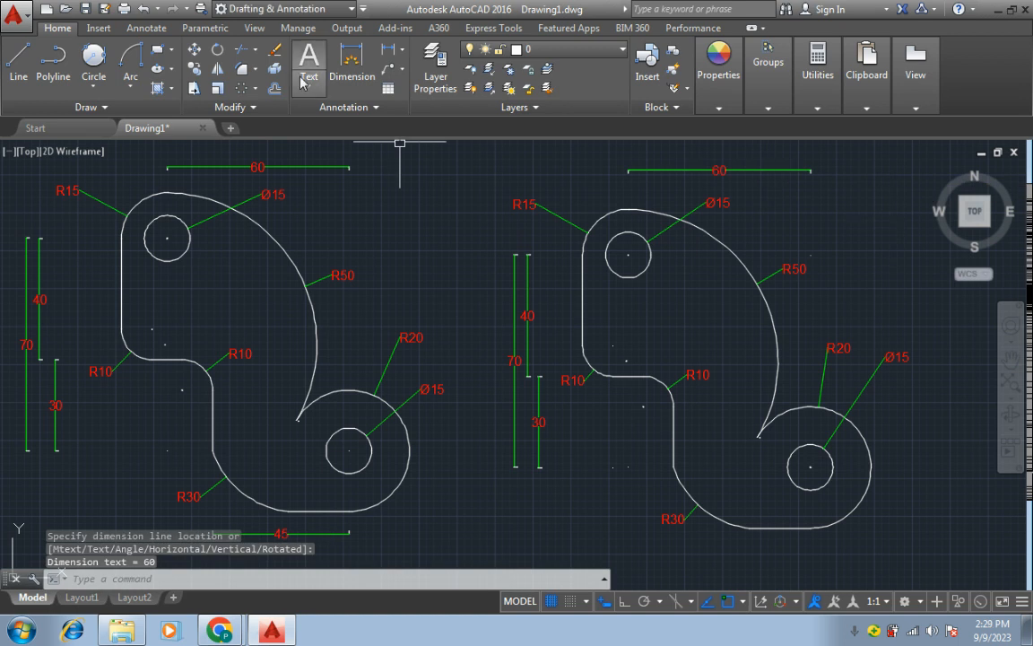
- Add a horizontal linear dimension from the lower hole's centre to the lower end of the short vertical edge, placed below the profile
click(392, 51)
click(810, 467)
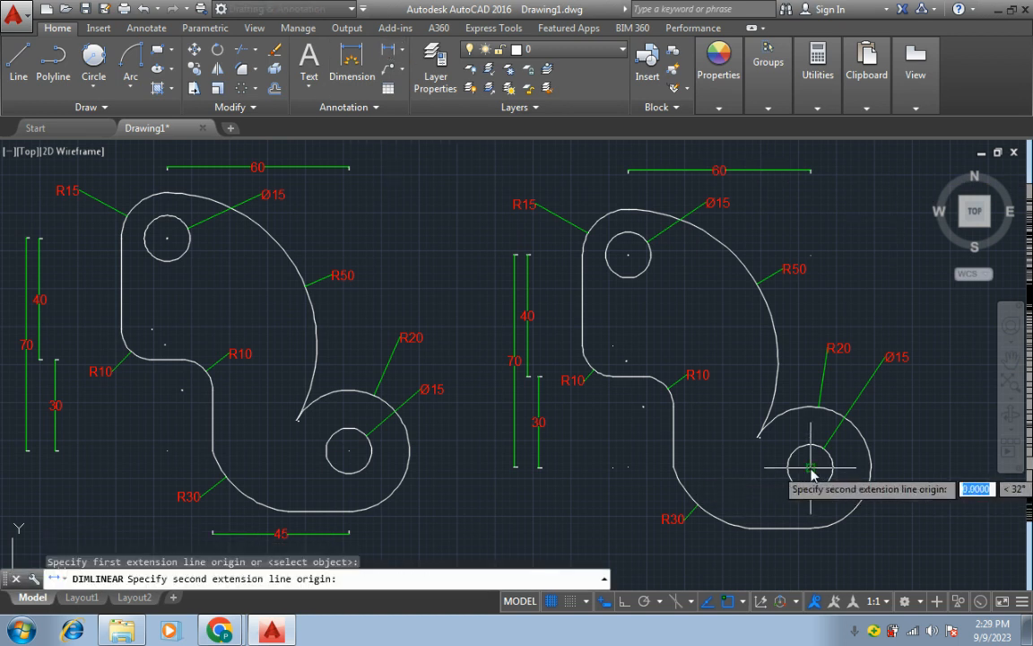
click(674, 470)
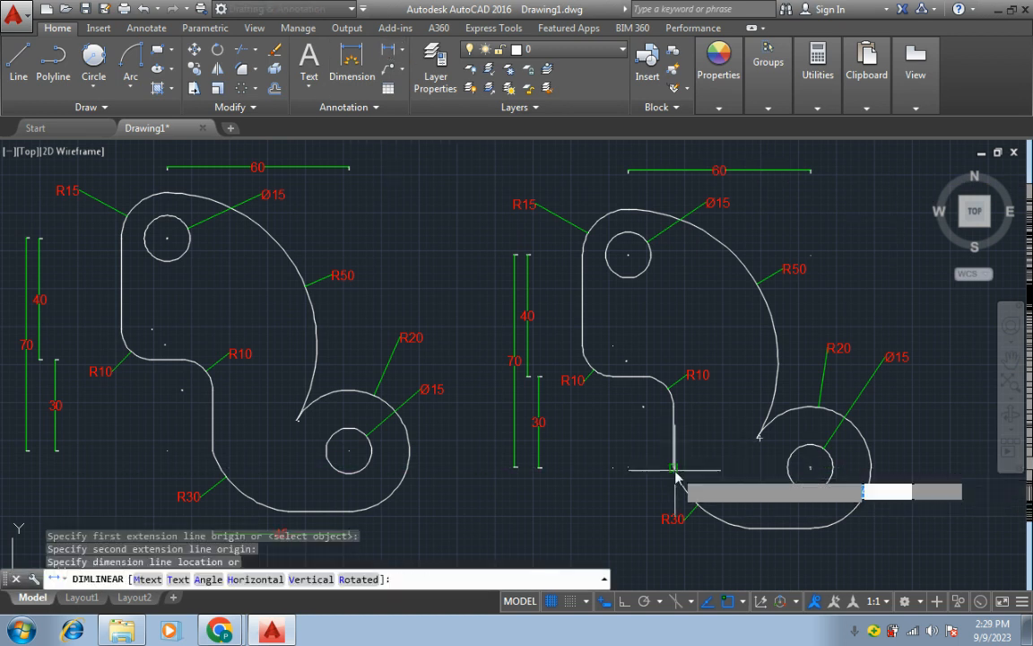
click(718, 558)
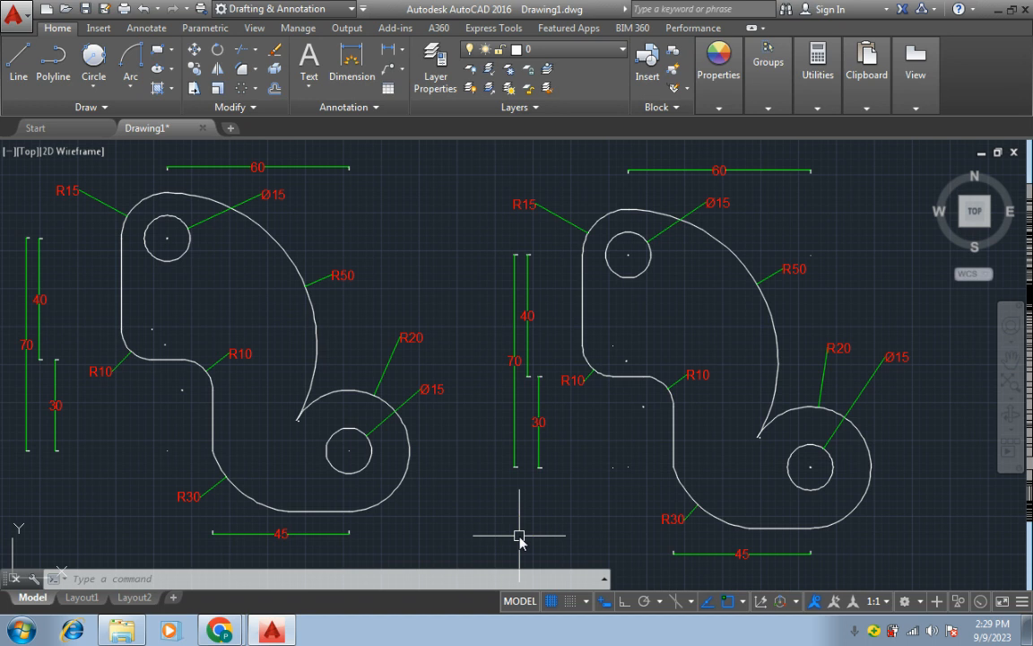
mouse_move(231, 633)
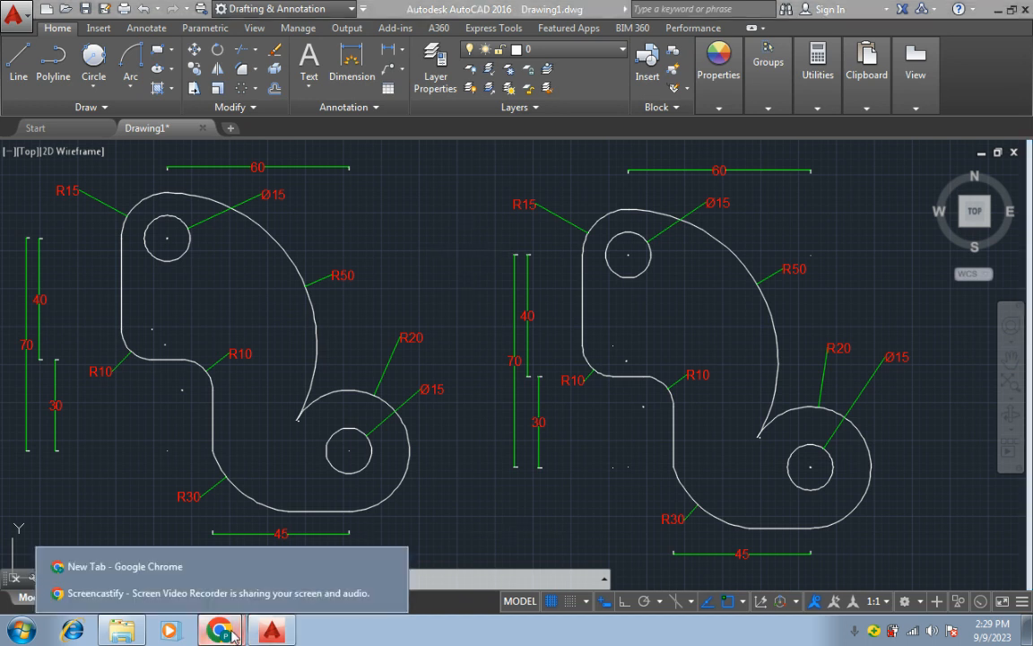